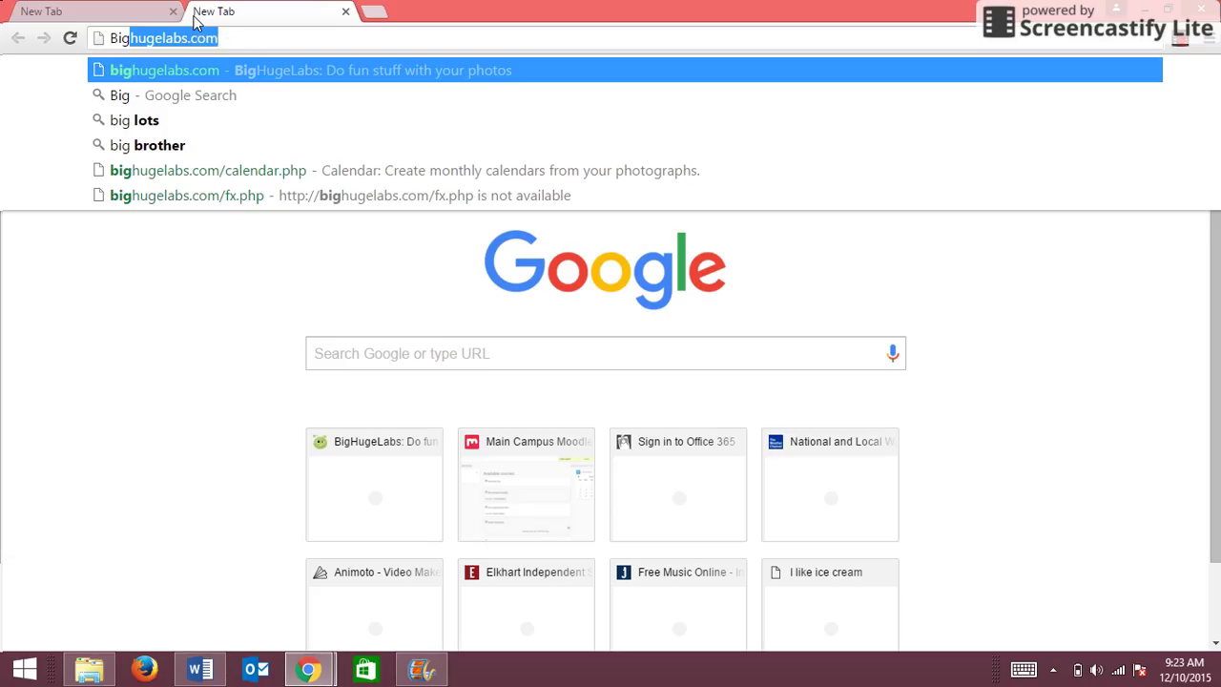
- Load bighugelabs.com in Google Chrome
{"action": "key", "text": "Return"}
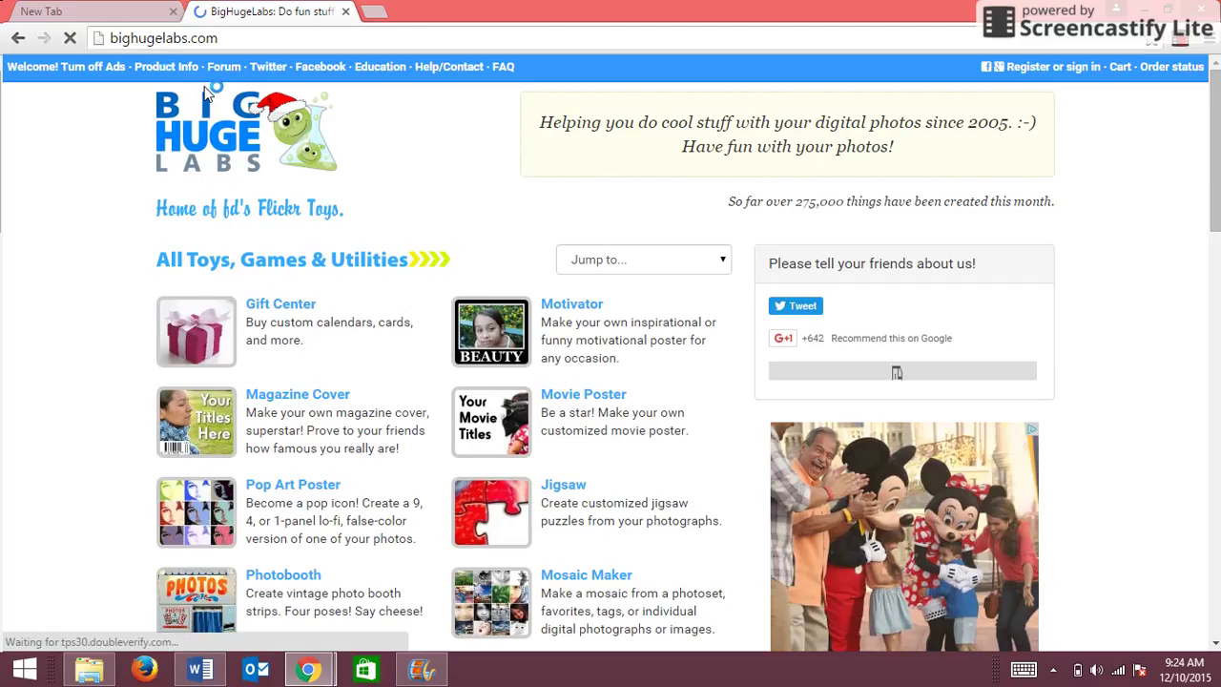
- Scroll the All Toys, Games & Utilities list and open Motivator
{"action": "scroll", "coordinate": [308, 179], "scroll_direction": "down", "scroll_amount": 1}
{"action": "scroll", "coordinate": [307, 179], "scroll_direction": "down", "scroll_amount": 1}
{"action": "scroll", "coordinate": [307, 180], "scroll_direction": "down", "scroll_amount": 1}
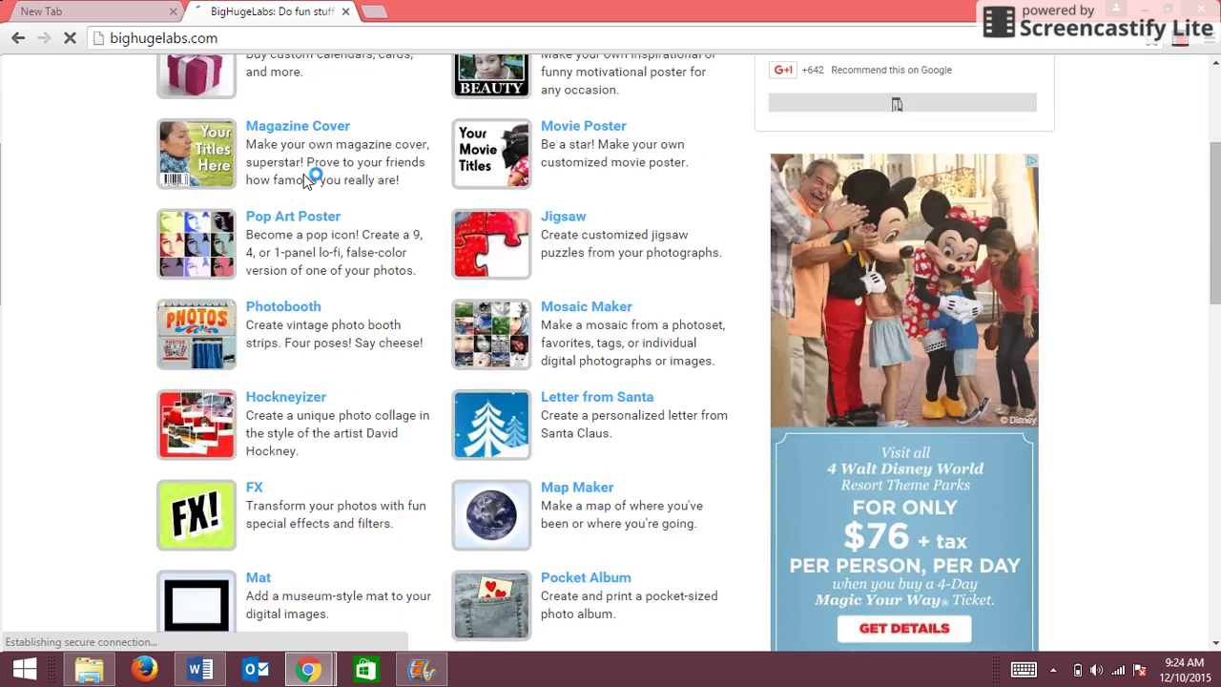
{"action": "scroll", "coordinate": [305, 177], "scroll_direction": "down", "scroll_amount": 2}
{"action": "scroll", "coordinate": [305, 177], "scroll_direction": "down", "scroll_amount": 2}
{"action": "scroll", "coordinate": [305, 177], "scroll_direction": "down", "scroll_amount": 1}
{"action": "scroll", "coordinate": [305, 177], "scroll_direction": "down", "scroll_amount": 2}
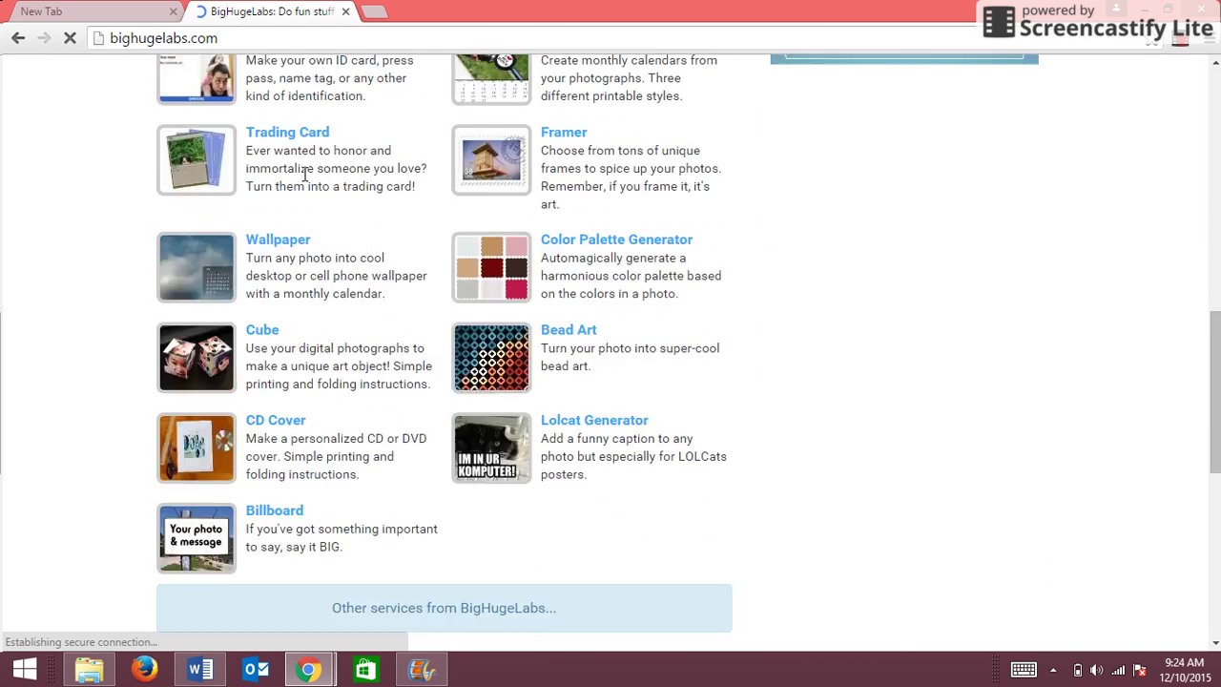
{"action": "scroll", "coordinate": [305, 175], "scroll_direction": "up", "scroll_amount": 5}
{"action": "scroll", "coordinate": [305, 175], "scroll_direction": "up", "scroll_amount": 3}
{"action": "scroll", "coordinate": [382, 181], "scroll_direction": "up", "scroll_amount": 2}
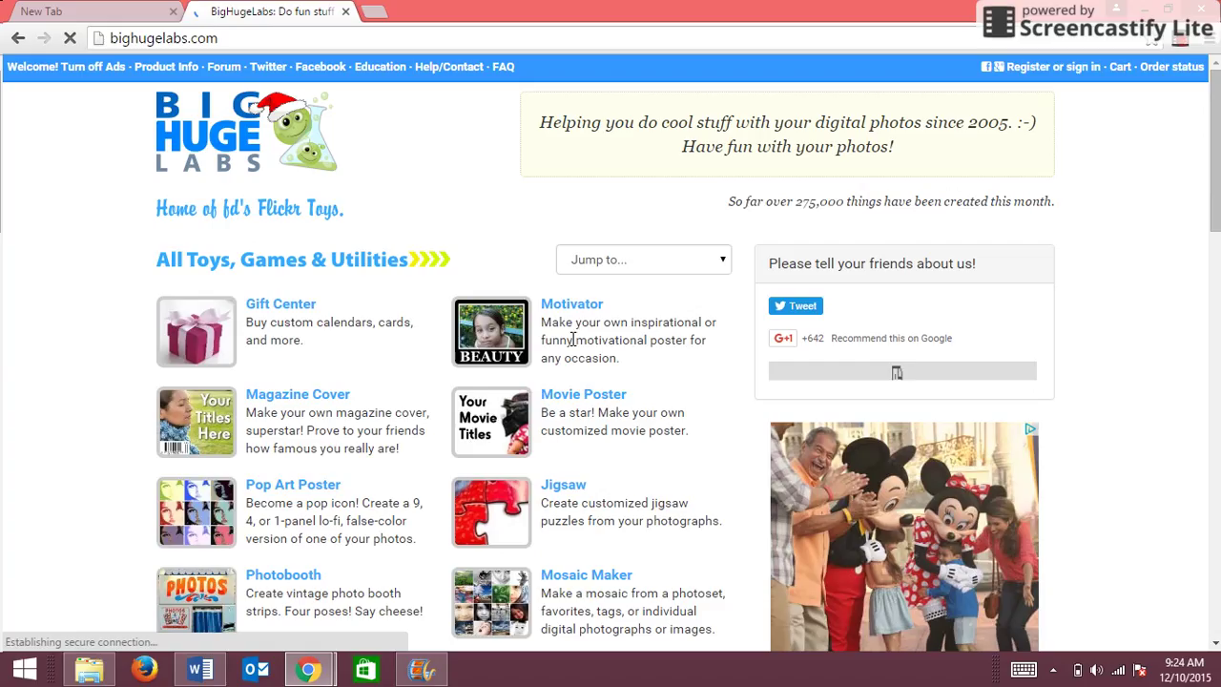
{"action": "left_click", "coordinate": [523, 322]}
{"action": "scroll", "coordinate": [484, 270], "scroll_direction": "down", "scroll_amount": 1}
{"action": "scroll", "coordinate": [484, 270], "scroll_direction": "down", "scroll_amount": 1}
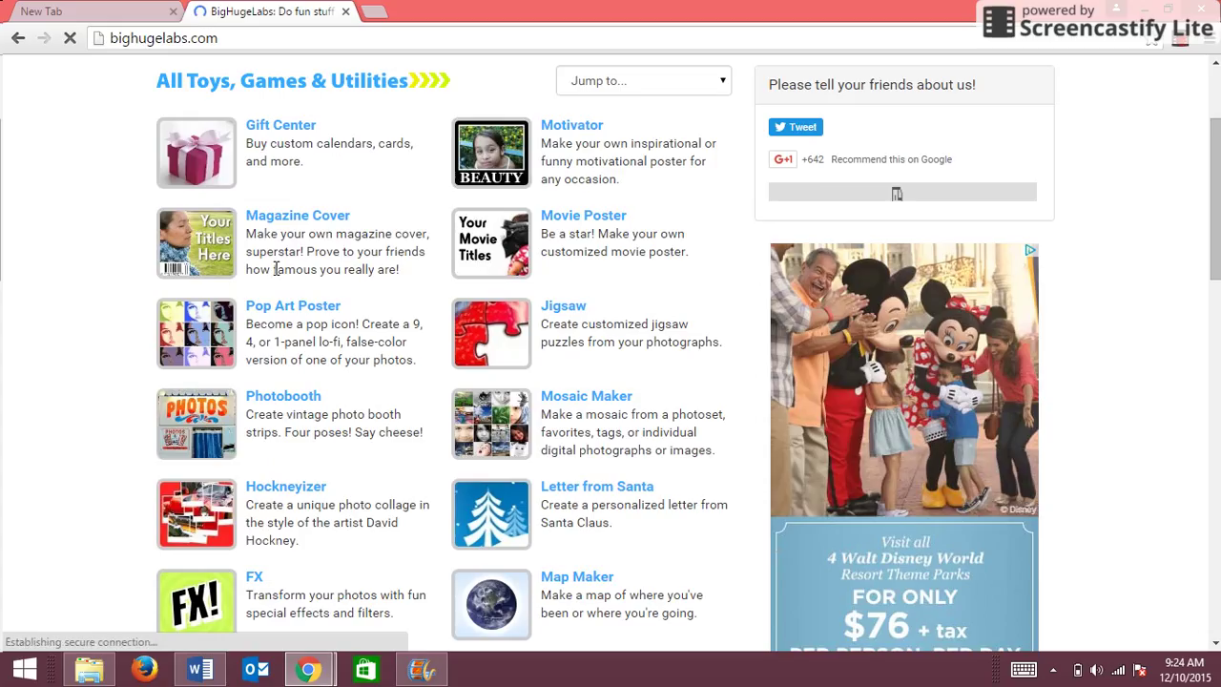
{"action": "scroll", "coordinate": [346, 270], "scroll_direction": "down", "scroll_amount": 1}
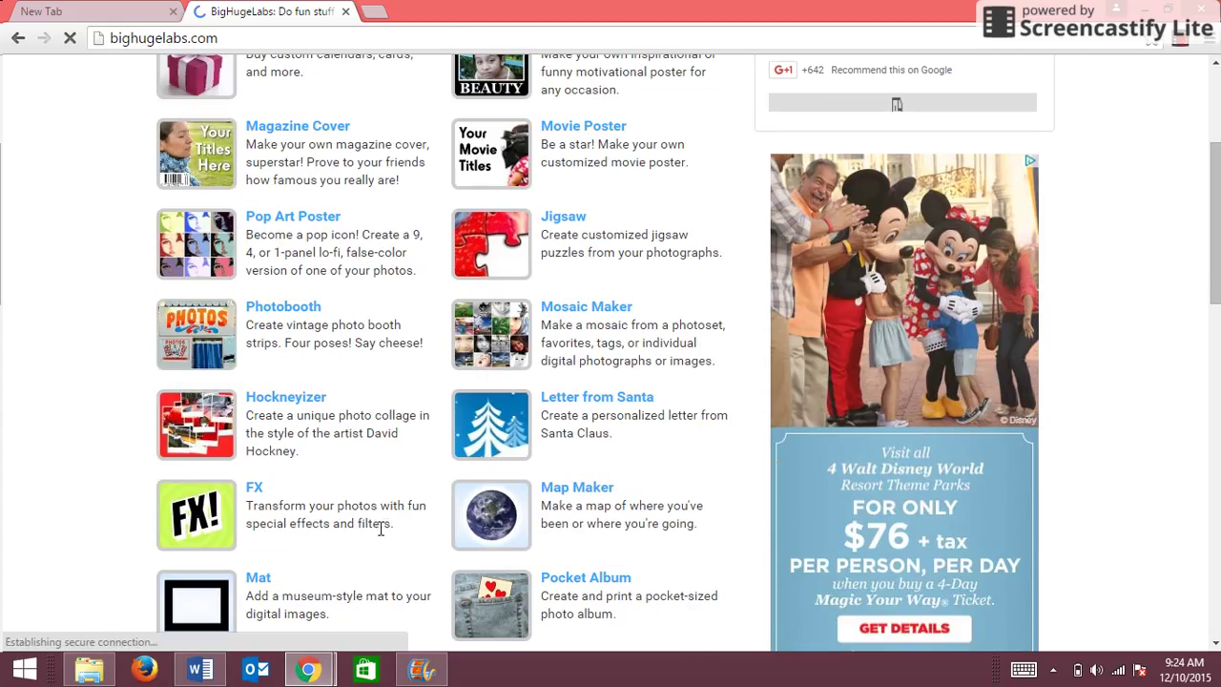
{"action": "scroll", "coordinate": [382, 526], "scroll_direction": "down", "scroll_amount": 1}
{"action": "scroll", "coordinate": [383, 525], "scroll_direction": "down", "scroll_amount": 1}
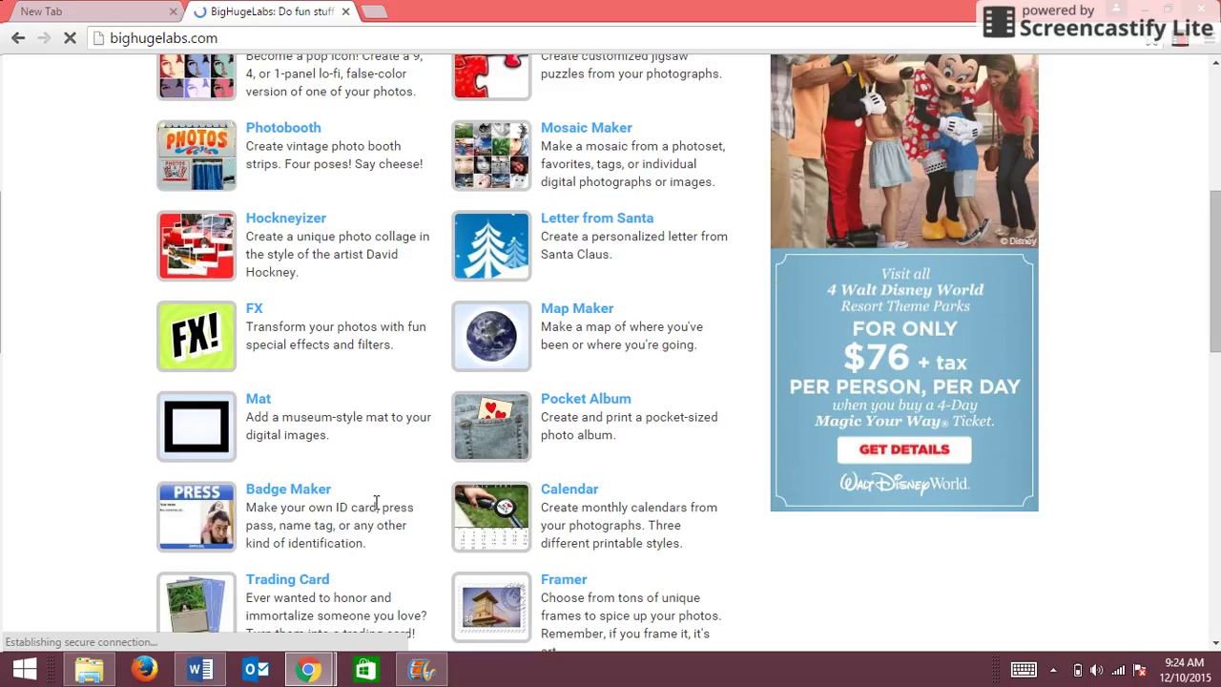
{"action": "scroll", "coordinate": [377, 503], "scroll_direction": "up", "scroll_amount": 1}
{"action": "scroll", "coordinate": [458, 430], "scroll_direction": "up", "scroll_amount": 3}
{"action": "scroll", "coordinate": [553, 353], "scroll_direction": "up", "scroll_amount": 1}
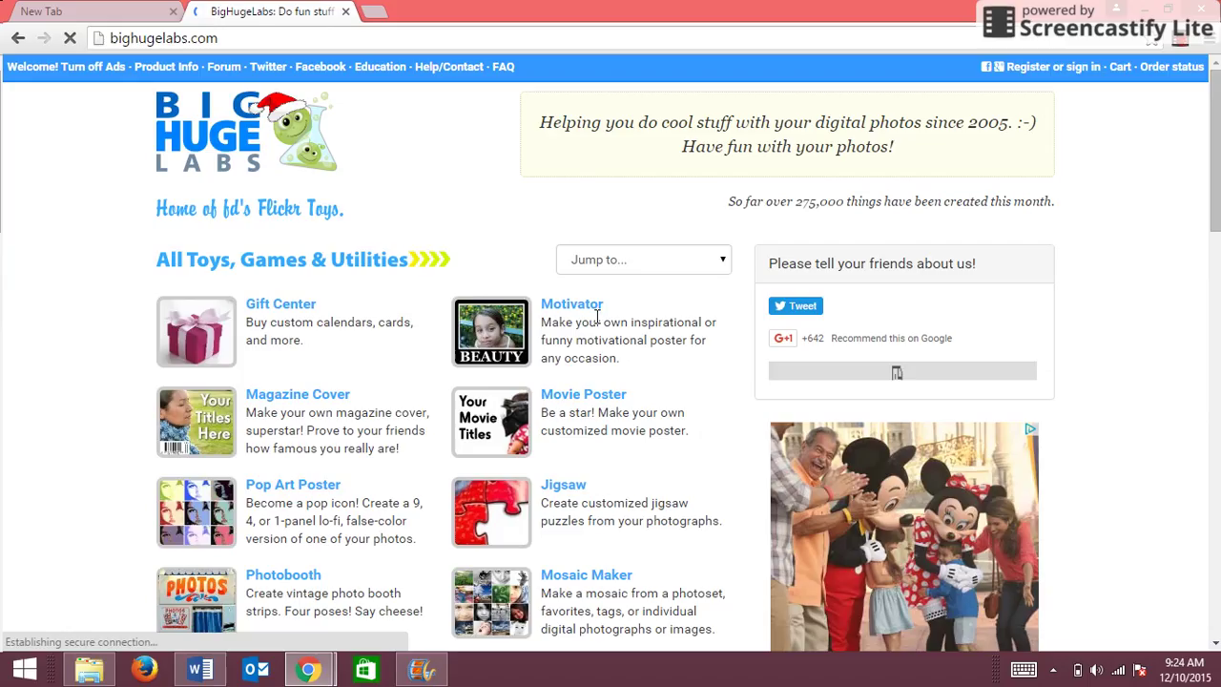
{"action": "left_click", "coordinate": [552, 313]}
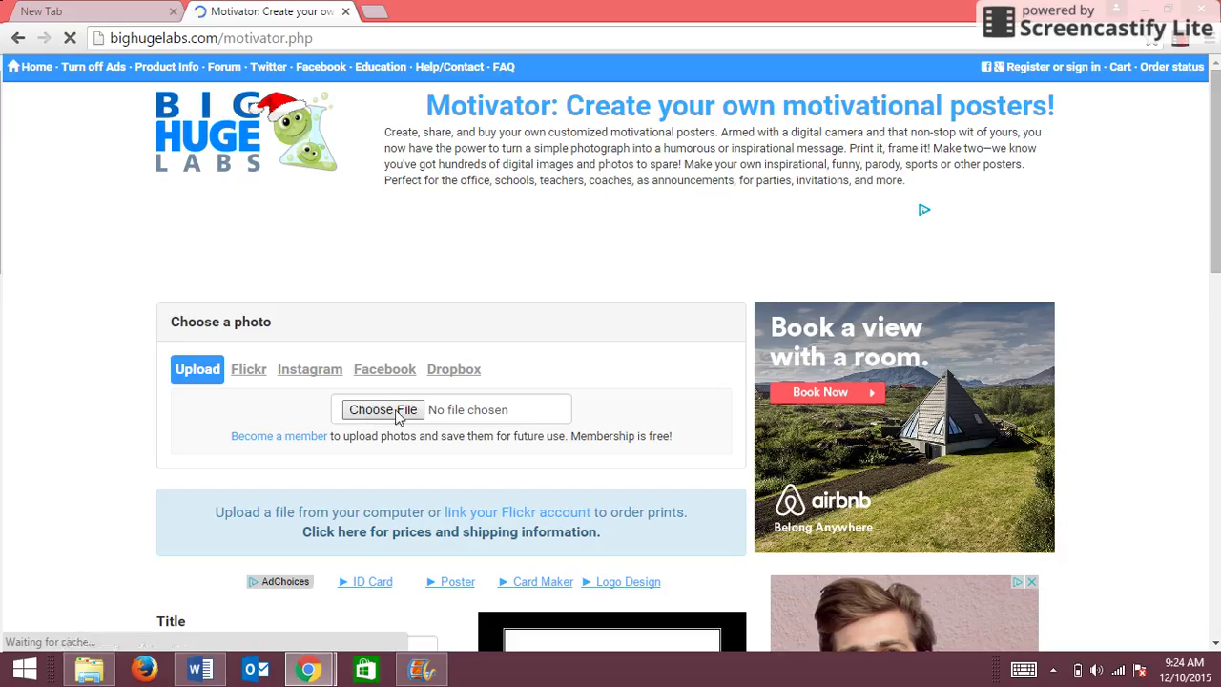
- Choose the starfield image download.jpg from Documents as the poster photo
{"action": "left_click", "coordinate": [417, 417]}
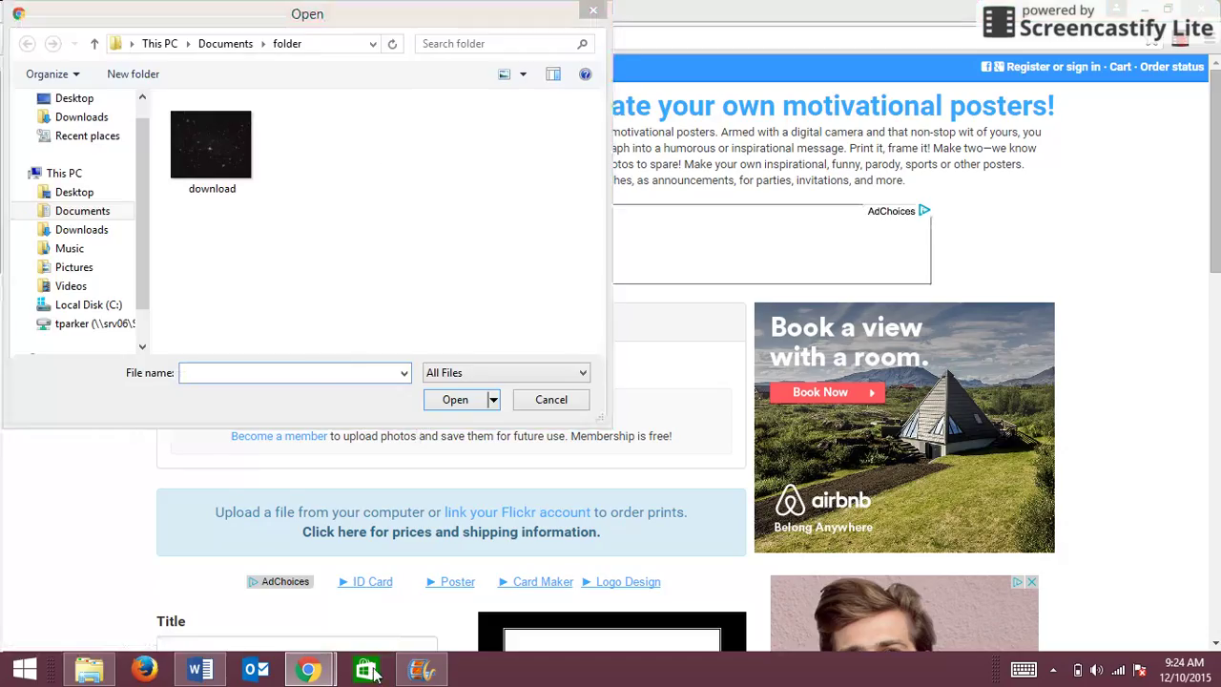
{"action": "left_click", "coordinate": [307, 670]}
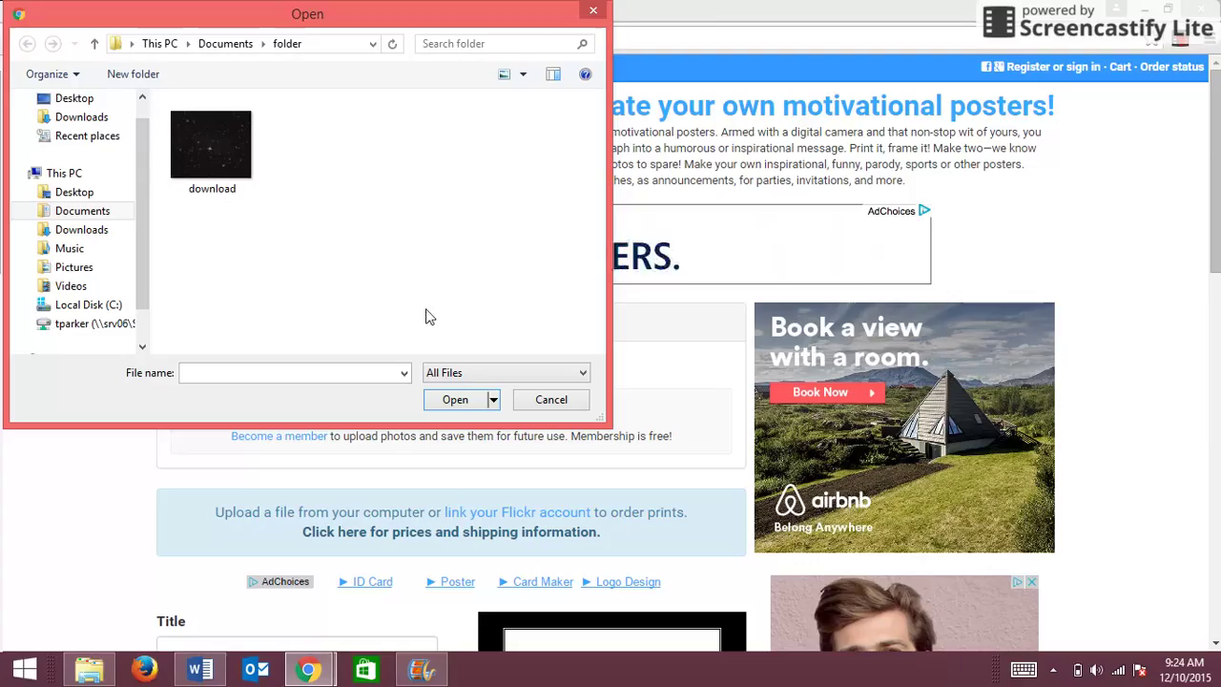
{"action": "left_click", "coordinate": [176, 152]}
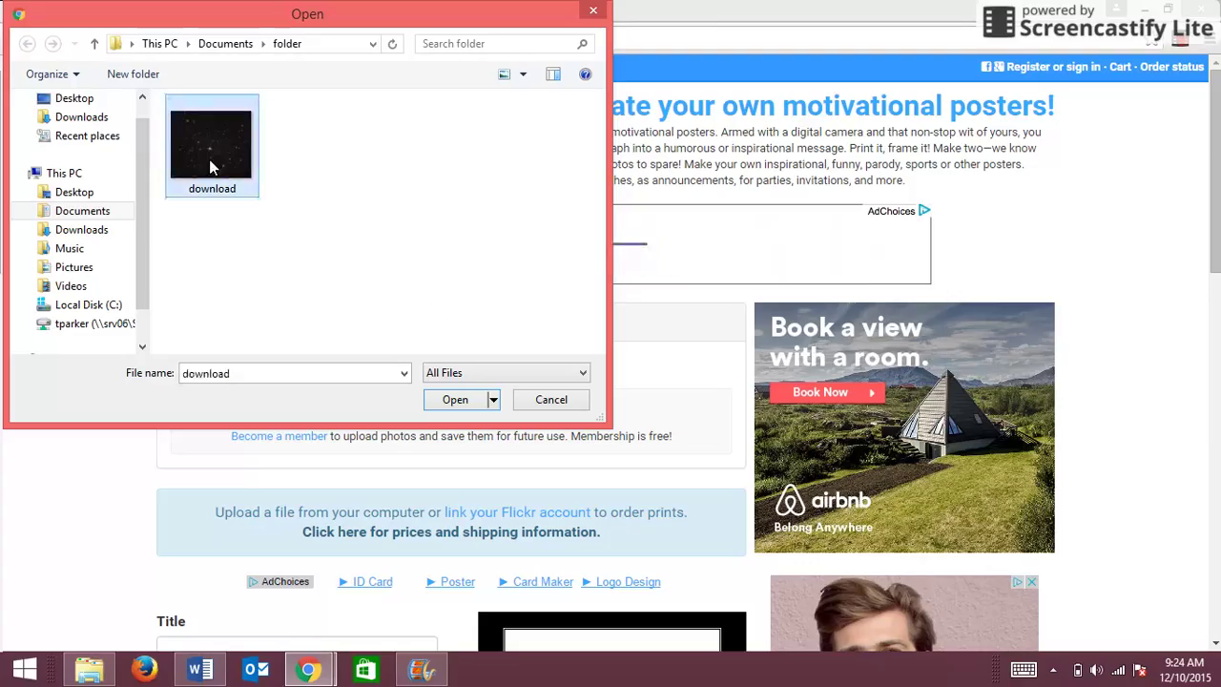
{"action": "left_click", "coordinate": [460, 400]}
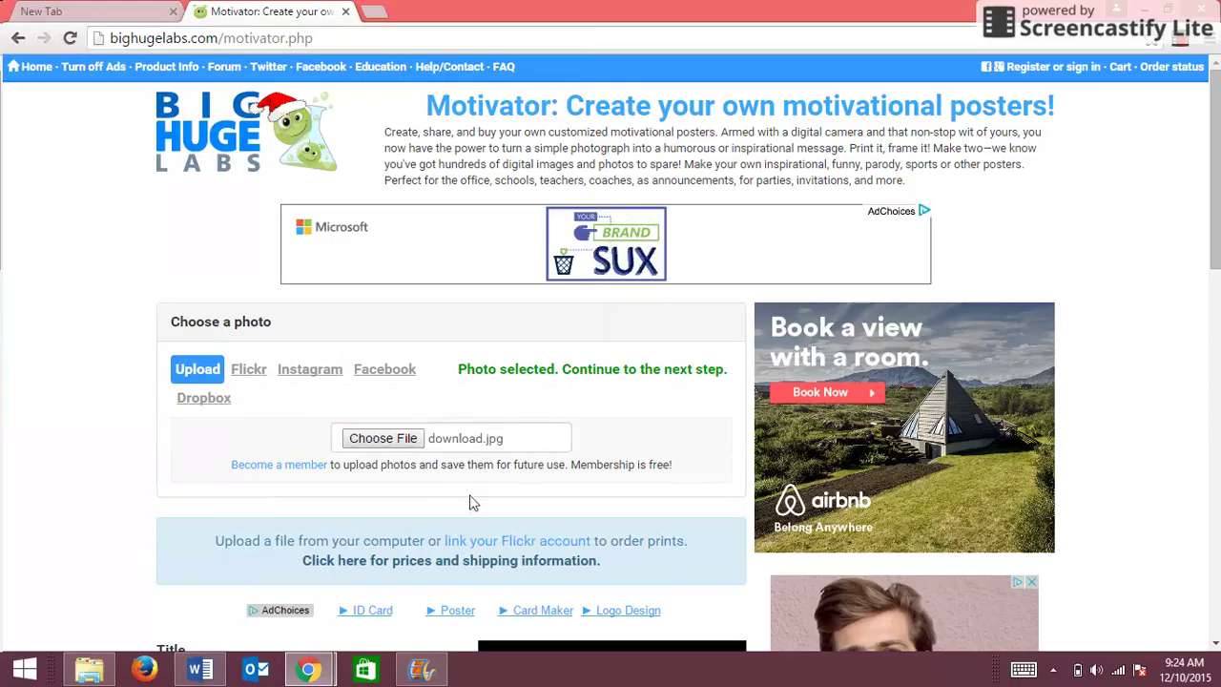
- Enter 'Galaxy' as the poster title and 'Long live stars.' as the motivational text
{"action": "scroll", "coordinate": [469, 502], "scroll_direction": "down", "scroll_amount": 1}
{"action": "scroll", "coordinate": [469, 503], "scroll_direction": "down", "scroll_amount": 1}
{"action": "scroll", "coordinate": [470, 503], "scroll_direction": "down", "scroll_amount": 1}
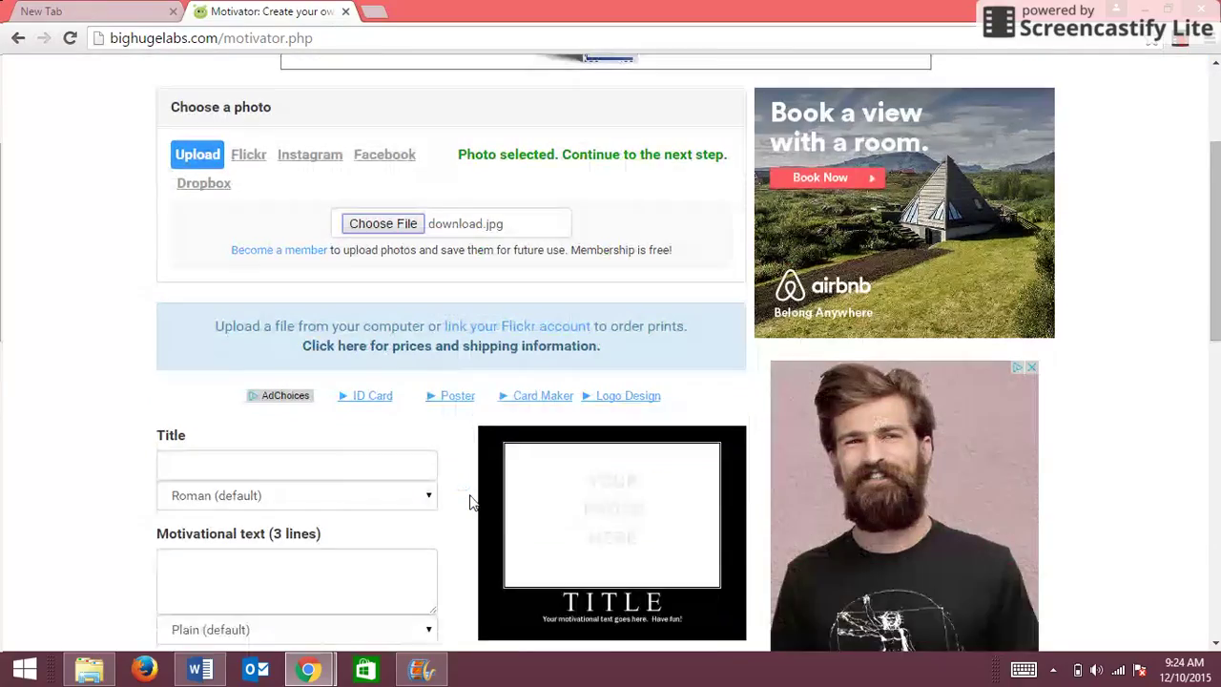
{"action": "scroll", "coordinate": [469, 502], "scroll_direction": "down", "scroll_amount": 1}
{"action": "scroll", "coordinate": [448, 477], "scroll_direction": "down", "scroll_amount": 1}
{"action": "left_click", "coordinate": [431, 452]}
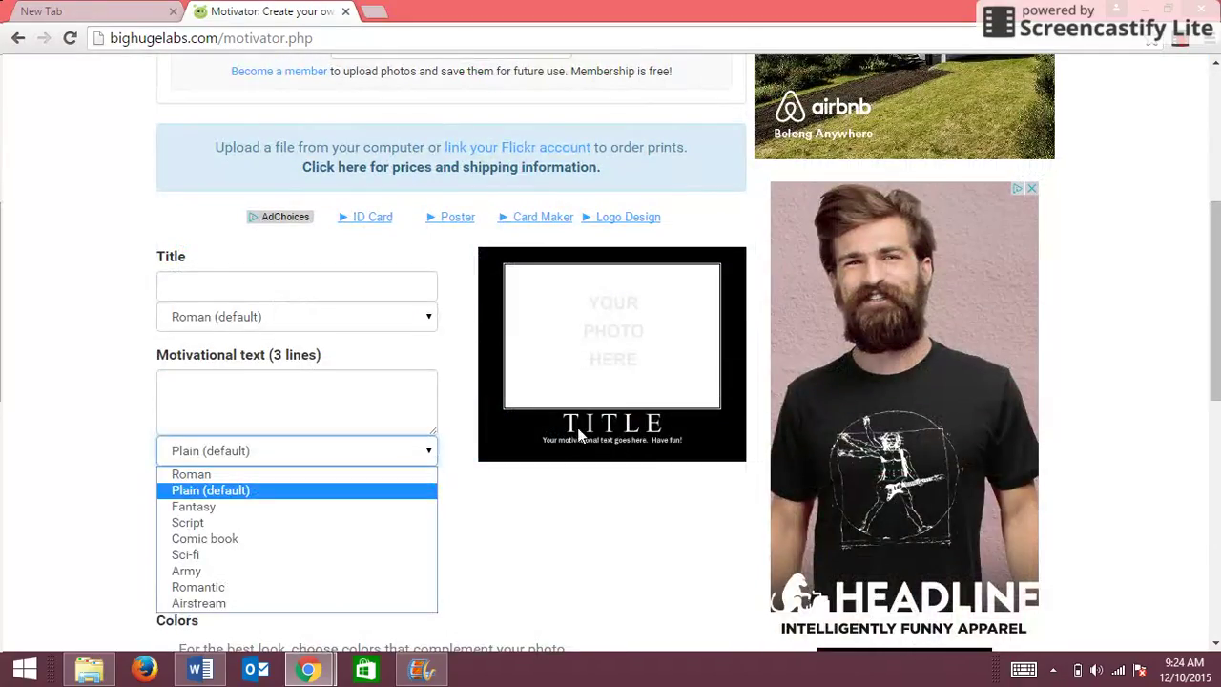
{"action": "left_click", "coordinate": [257, 291]}
{"action": "type", "text": "Galaxy"}
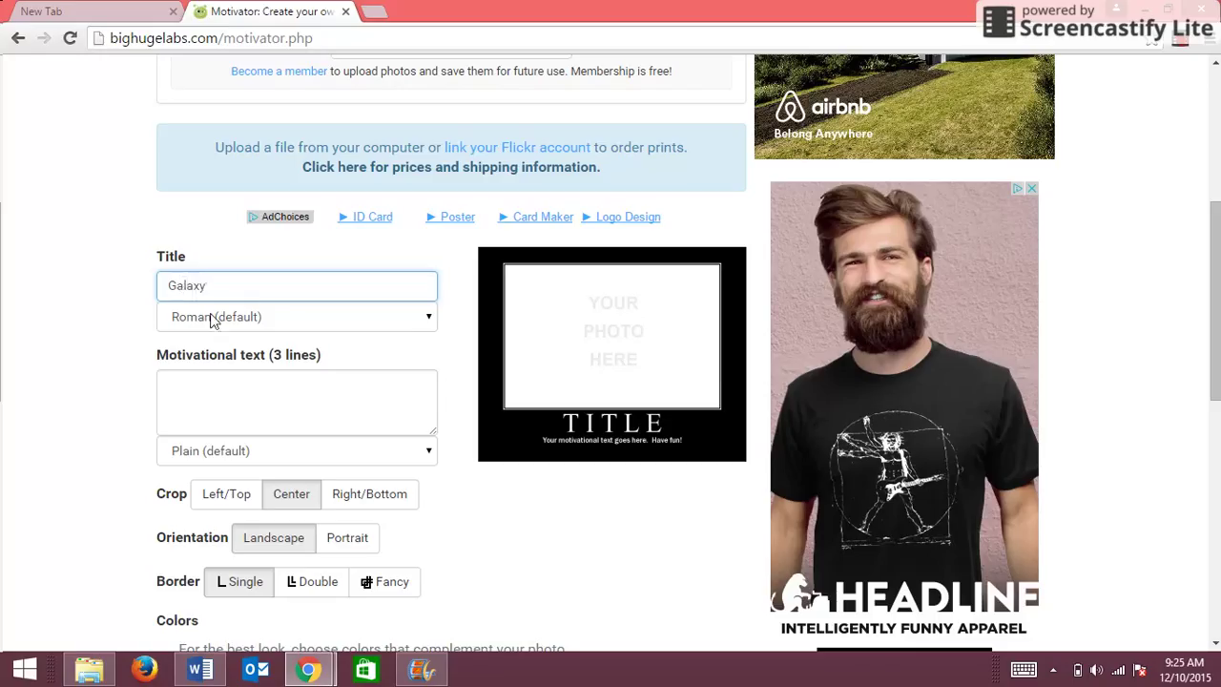
{"action": "left_click", "coordinate": [201, 397]}
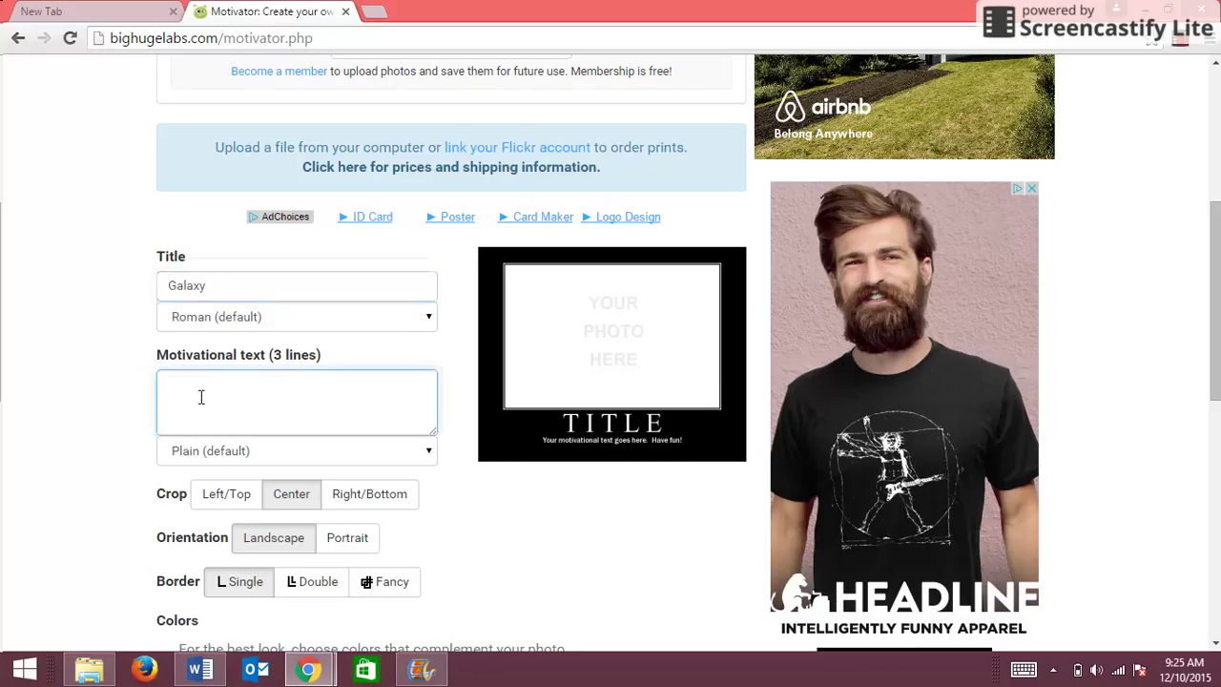
{"action": "type", "text": "long live stars."}
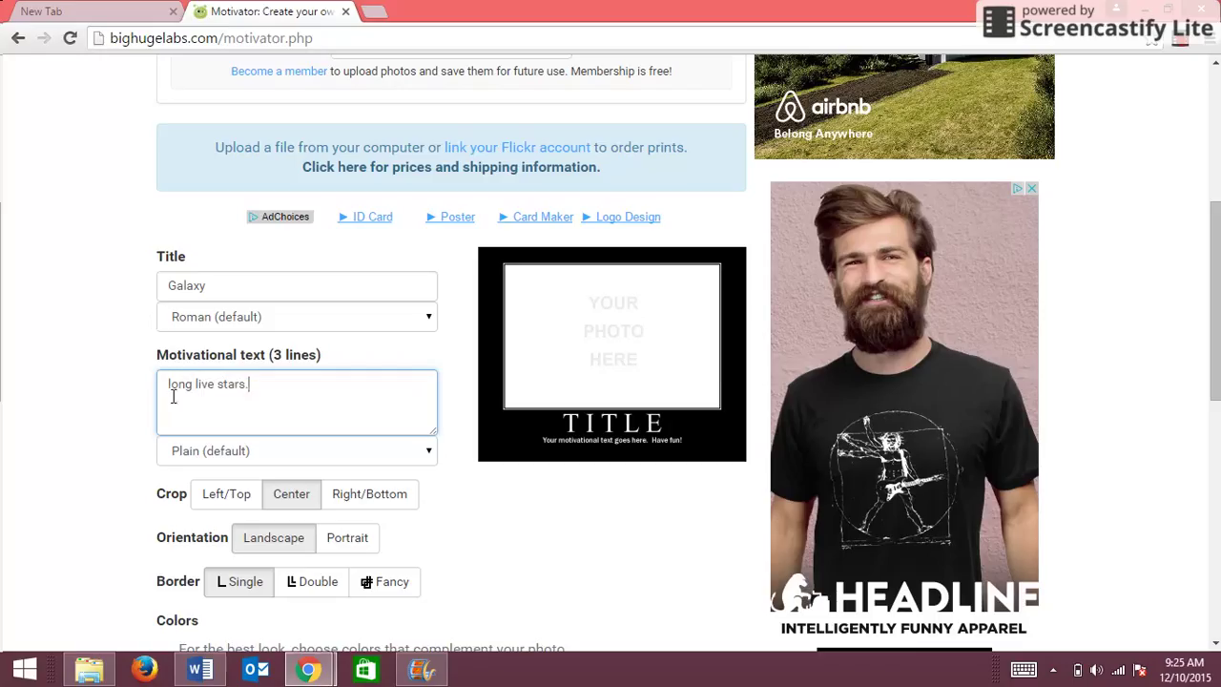
{"action": "type", "text": "L"}
{"action": "key", "text": "ctrl+z"}
- Set the poster to Portrait orientation with a Fancy border
{"action": "scroll", "coordinate": [276, 552], "scroll_direction": "down", "scroll_amount": 2}
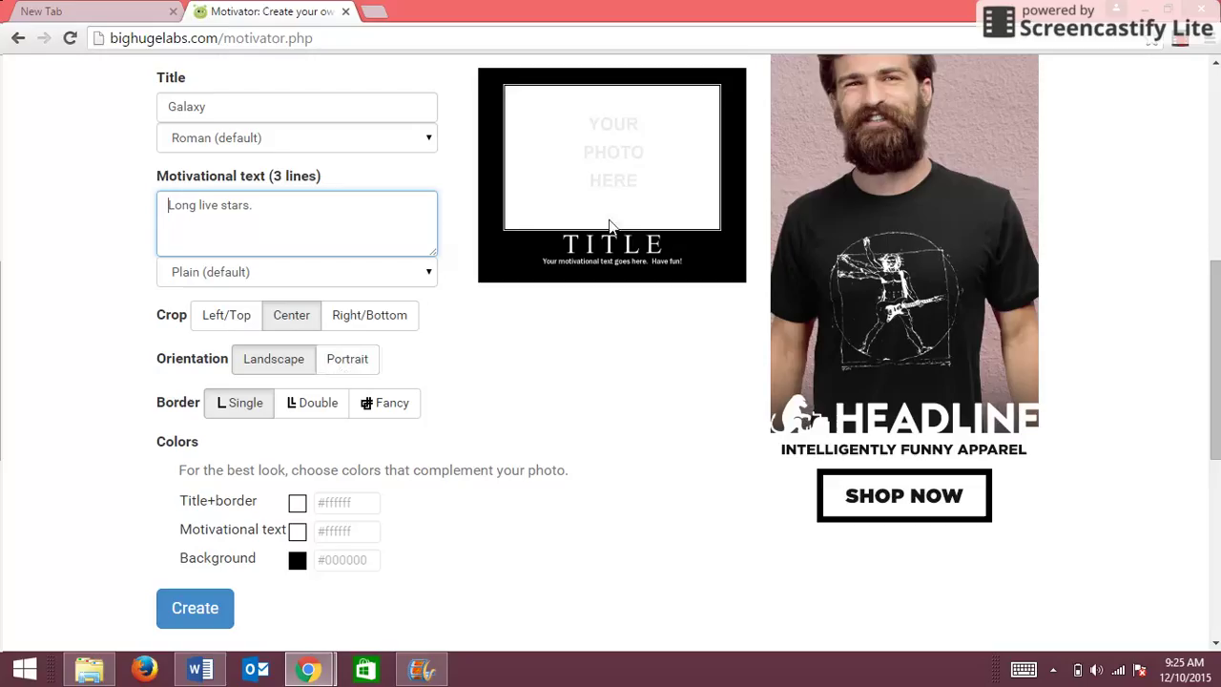
{"action": "left_click", "coordinate": [347, 358]}
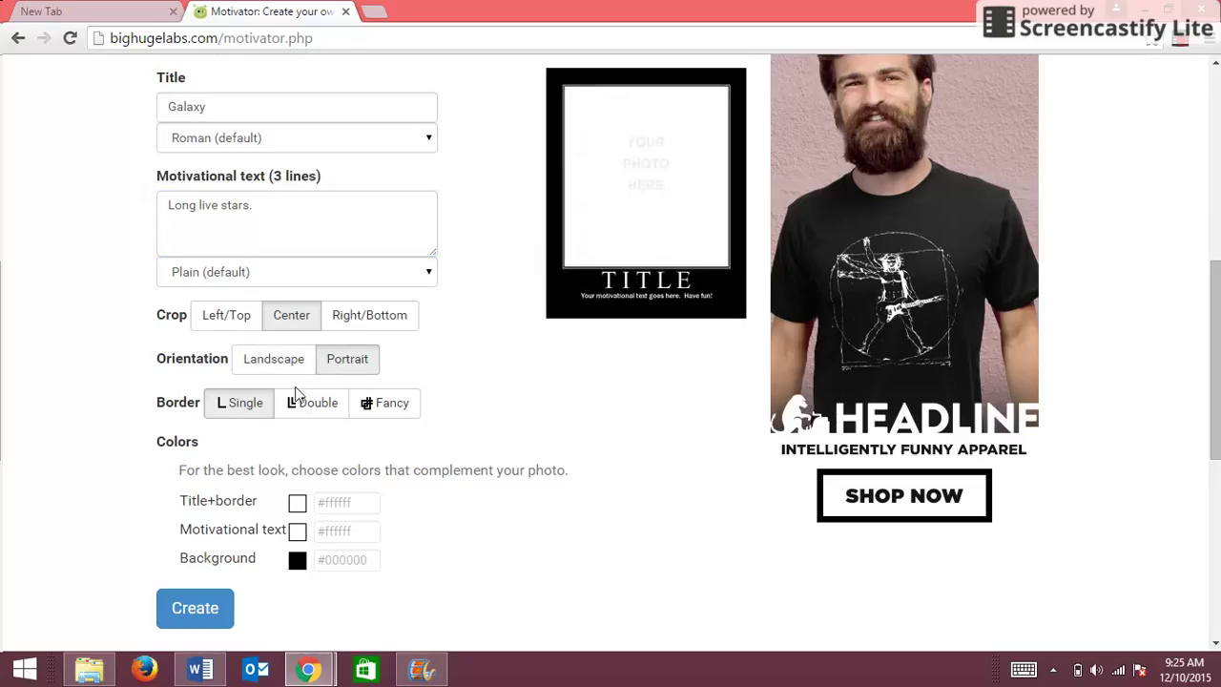
{"action": "left_click", "coordinate": [301, 403]}
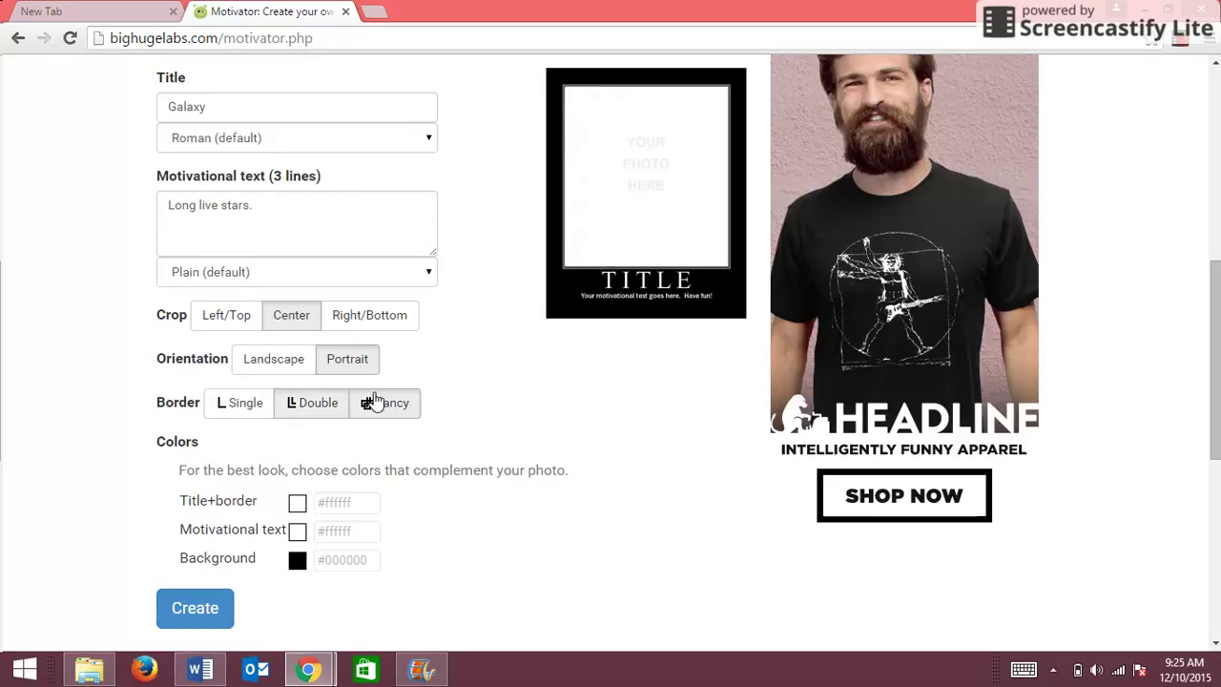
{"action": "left_click", "coordinate": [374, 403]}
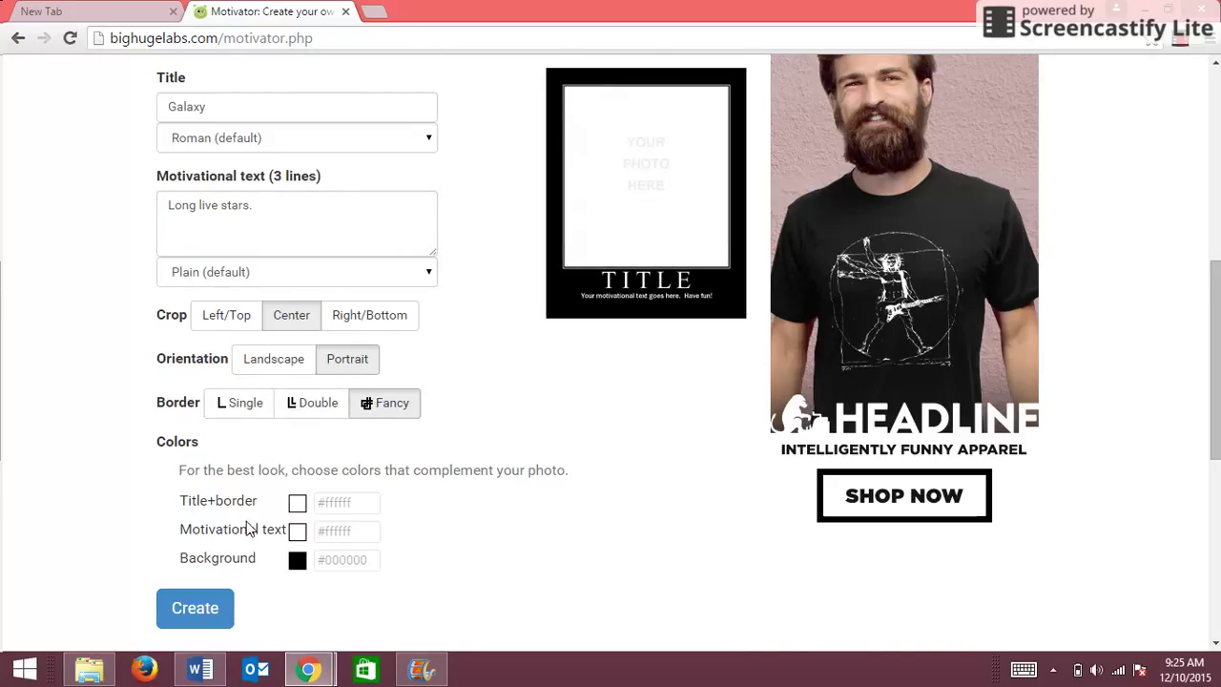
{"action": "scroll", "coordinate": [248, 527], "scroll_direction": "down", "scroll_amount": 1}
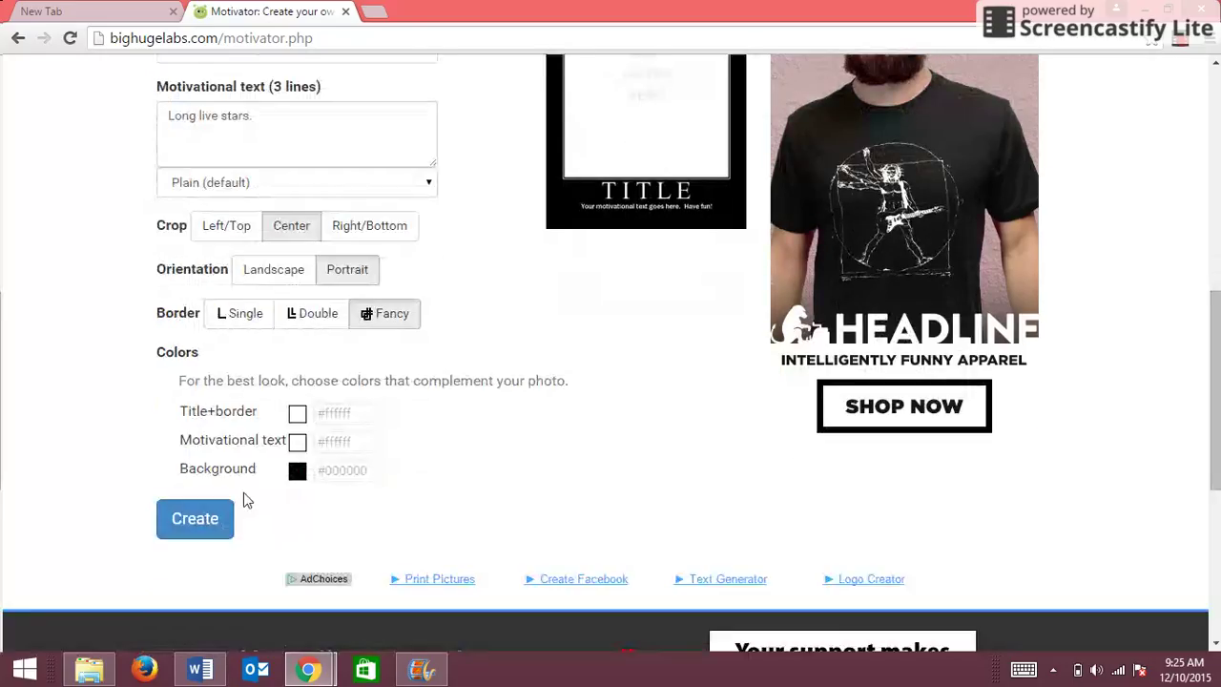
- Create the Galaxy poster and look over the result
{"action": "left_click", "coordinate": [197, 523]}
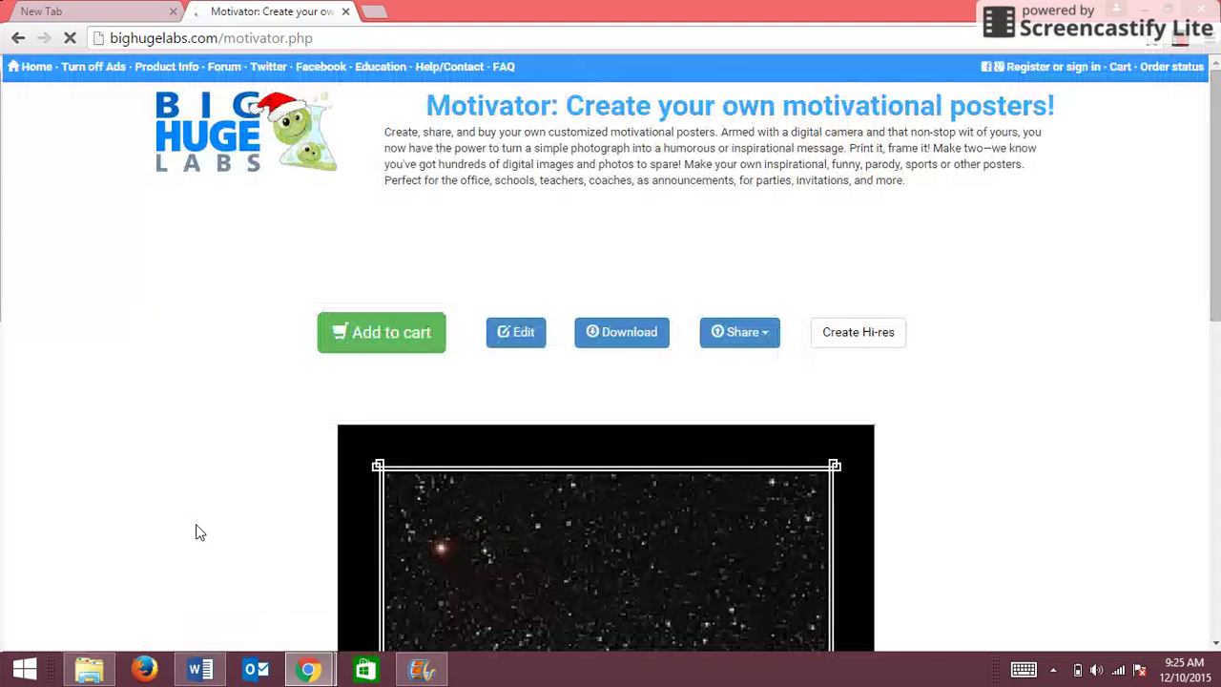
{"action": "scroll", "coordinate": [212, 496], "scroll_direction": "down", "scroll_amount": 2}
{"action": "scroll", "coordinate": [213, 455], "scroll_direction": "down", "scroll_amount": 2}
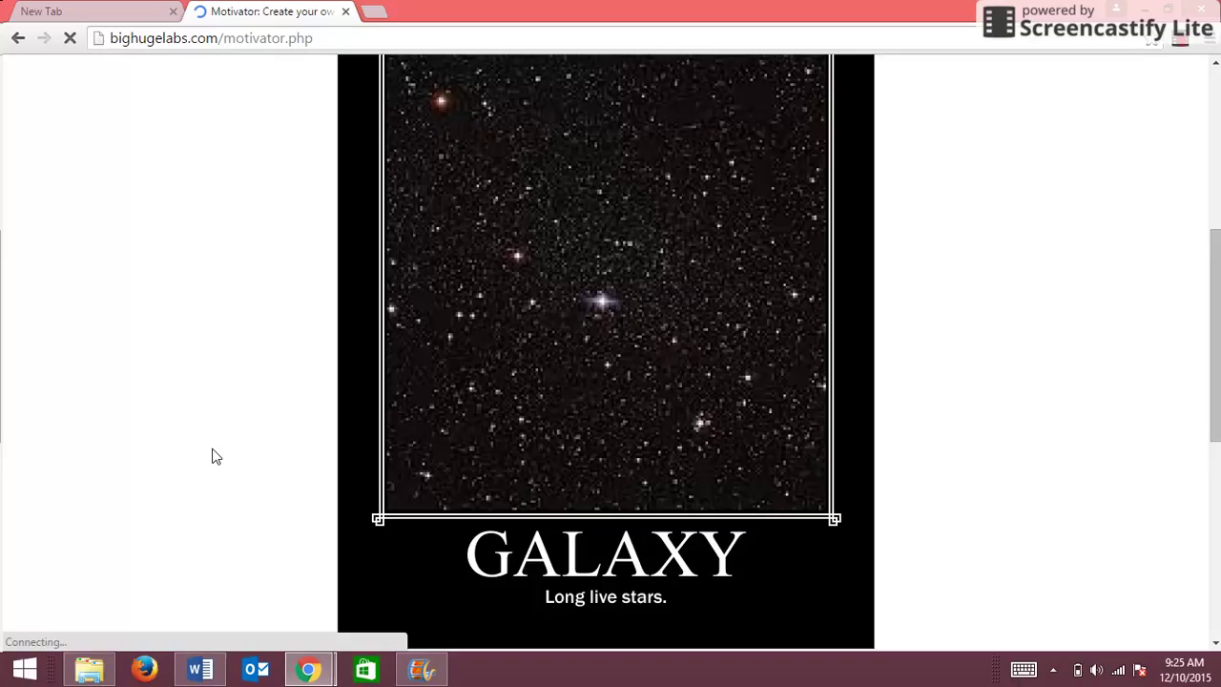
{"action": "scroll", "coordinate": [213, 455], "scroll_direction": "down", "scroll_amount": 1}
{"action": "scroll", "coordinate": [213, 455], "scroll_direction": "down", "scroll_amount": 1}
{"action": "scroll", "coordinate": [308, 405], "scroll_direction": "up", "scroll_amount": 1}
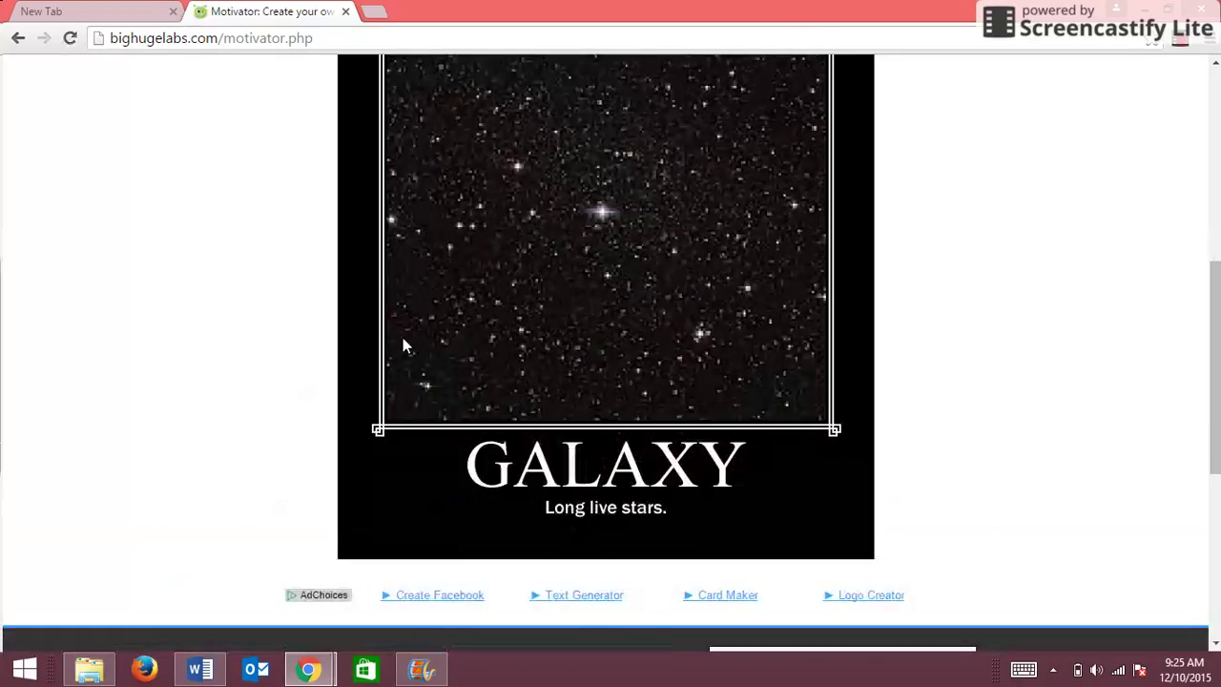
{"action": "scroll", "coordinate": [334, 507], "scroll_direction": "up", "scroll_amount": 2}
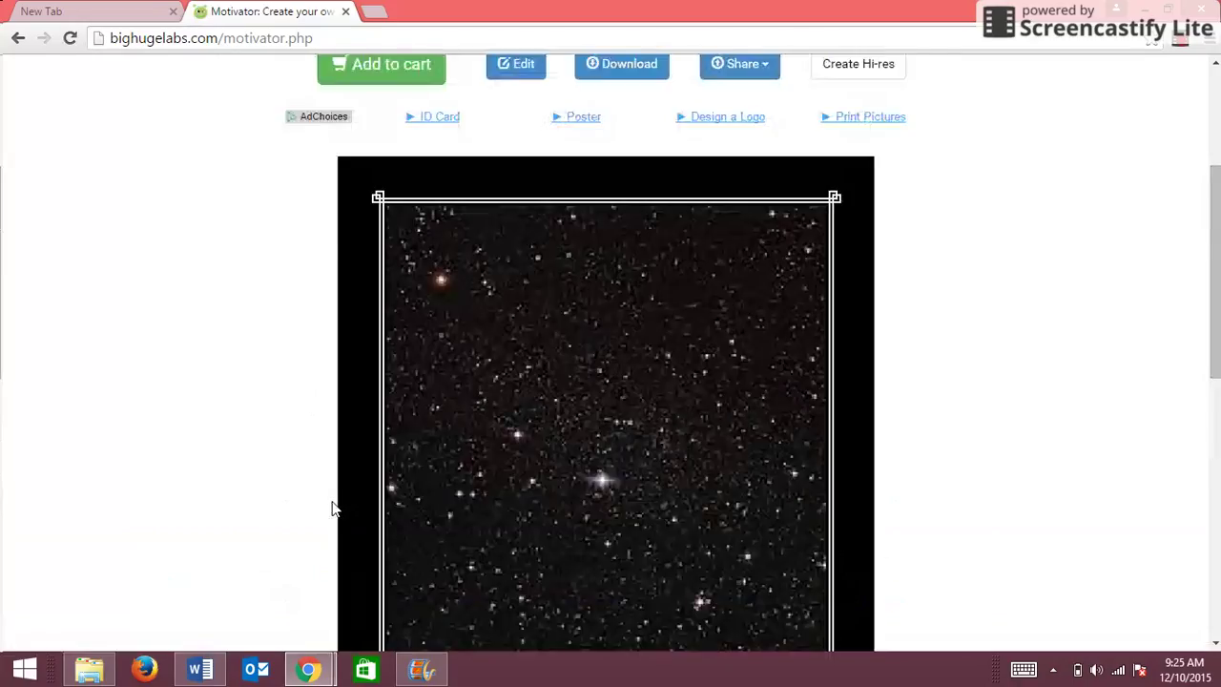
{"action": "scroll", "coordinate": [334, 507], "scroll_direction": "up", "scroll_amount": 1}
{"action": "scroll", "coordinate": [334, 507], "scroll_direction": "up", "scroll_amount": 1}
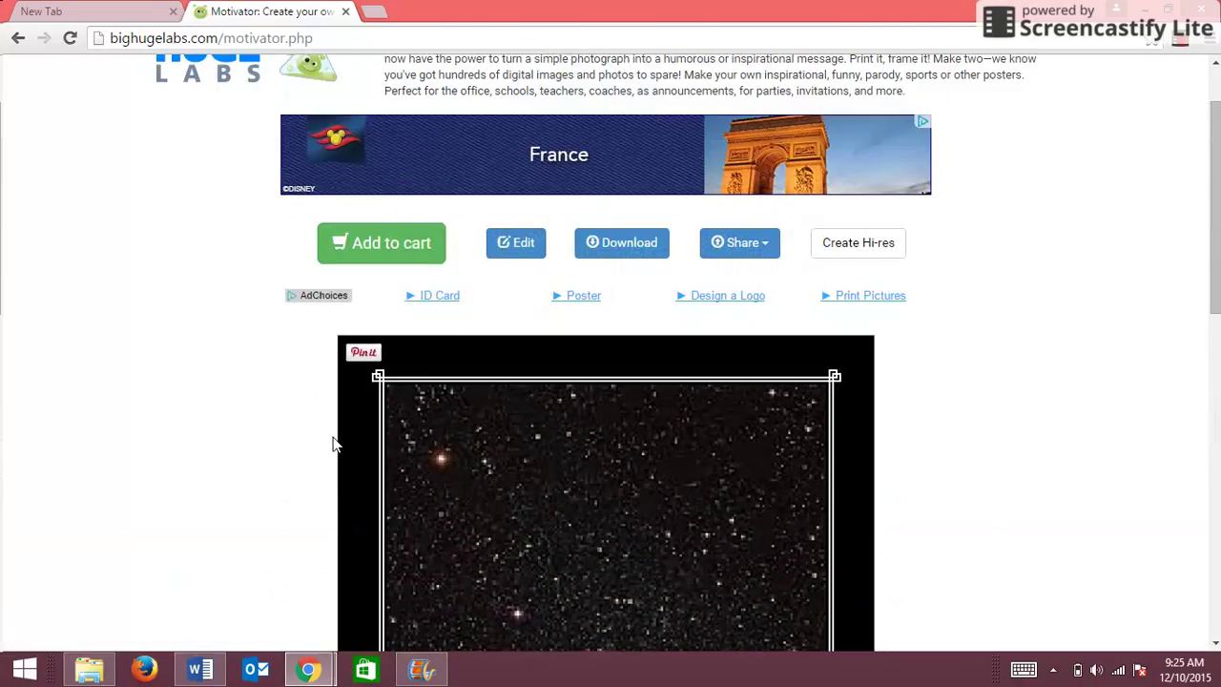
- Download the poster JPG and show it in the Downloads folder
{"action": "left_click", "coordinate": [602, 250]}
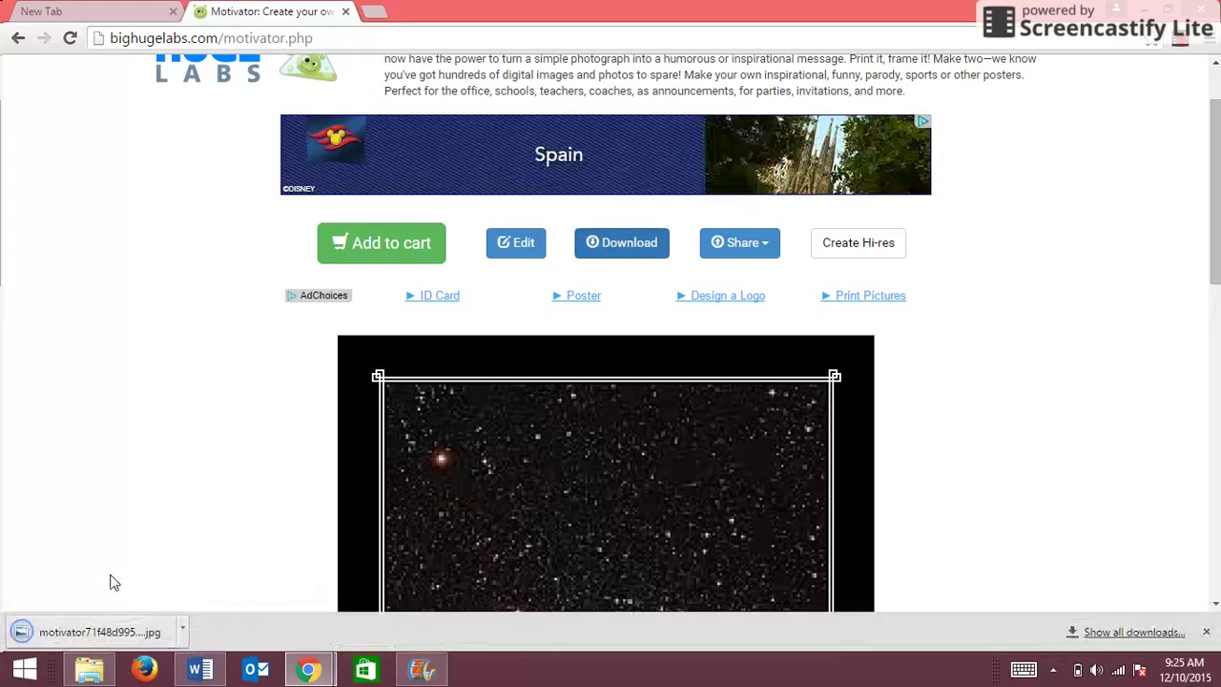
{"action": "left_click", "coordinate": [184, 633]}
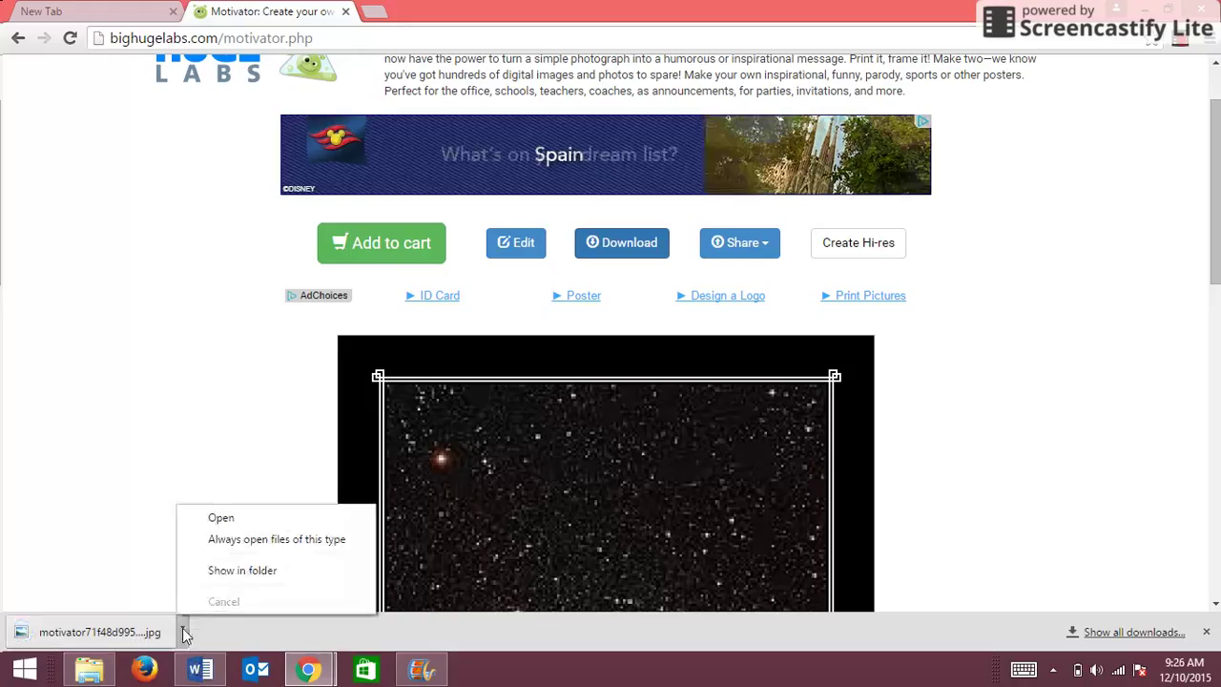
{"action": "left_click", "coordinate": [229, 572]}
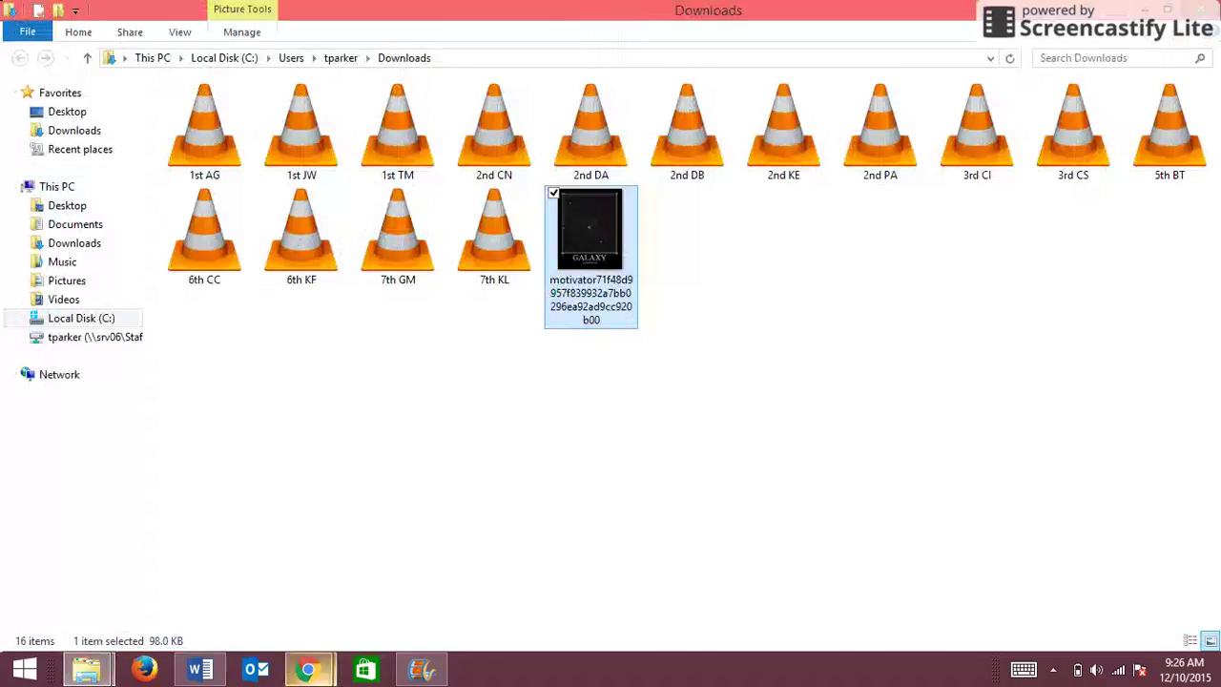
- Return to the BigHugeLabs home page and open the Calendar maker
{"action": "mouse_move", "coordinate": [307, 670]}
{"action": "left_click", "coordinate": [267, 597]}
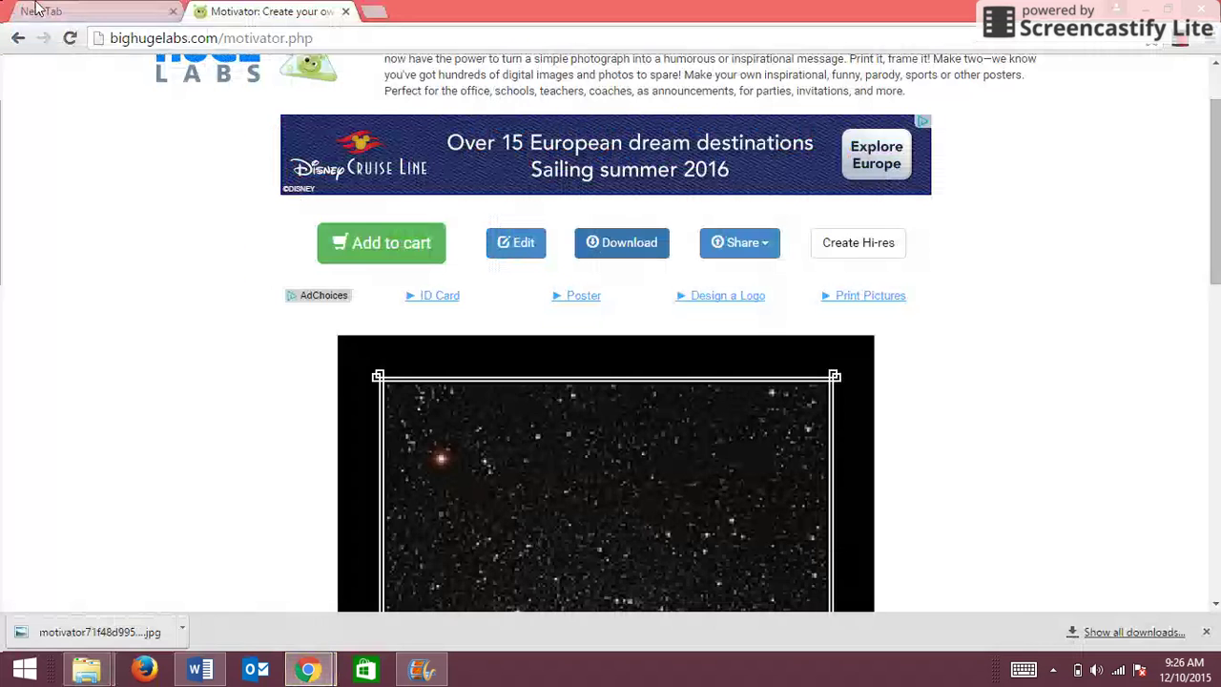
{"action": "left_click", "coordinate": [18, 39]}
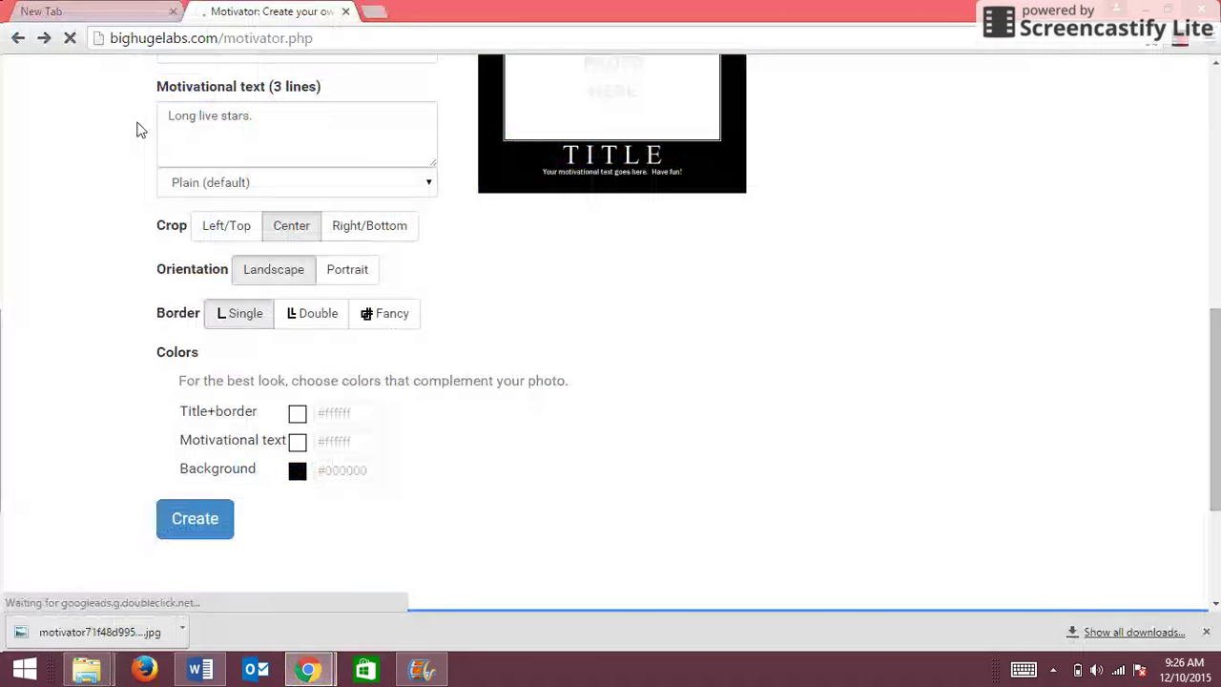
{"action": "left_click", "coordinate": [18, 38]}
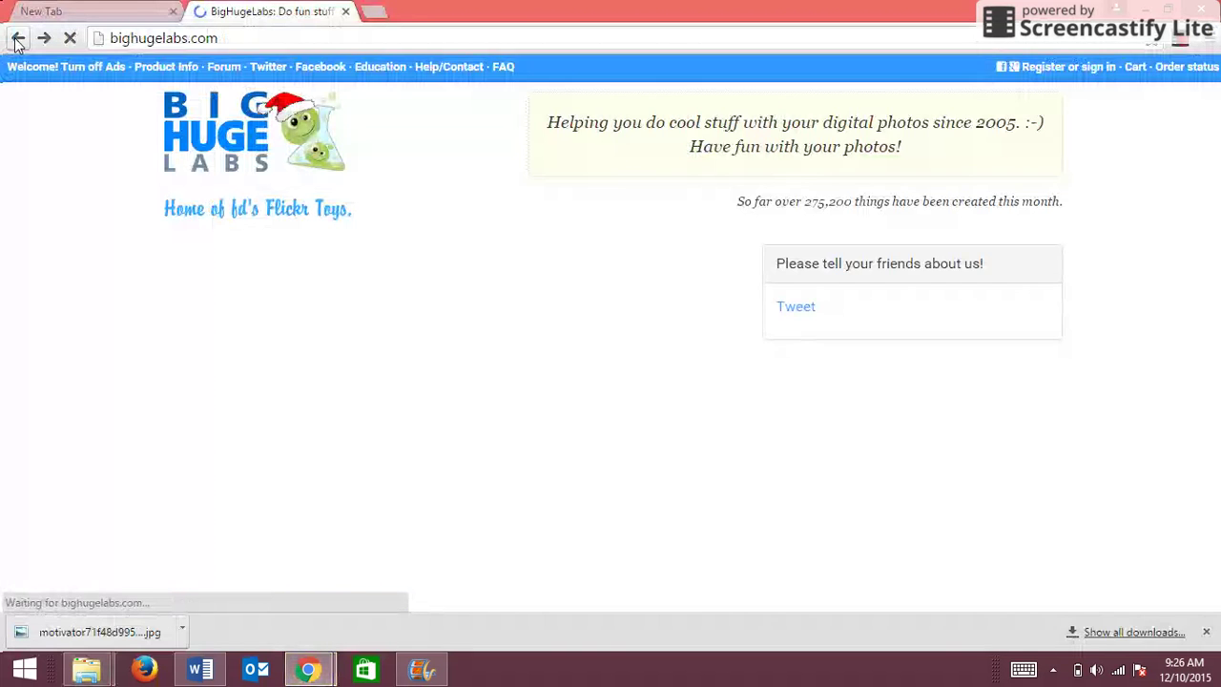
{"action": "scroll", "coordinate": [277, 329], "scroll_direction": "down", "scroll_amount": 2}
{"action": "scroll", "coordinate": [248, 332], "scroll_direction": "down", "scroll_amount": 4}
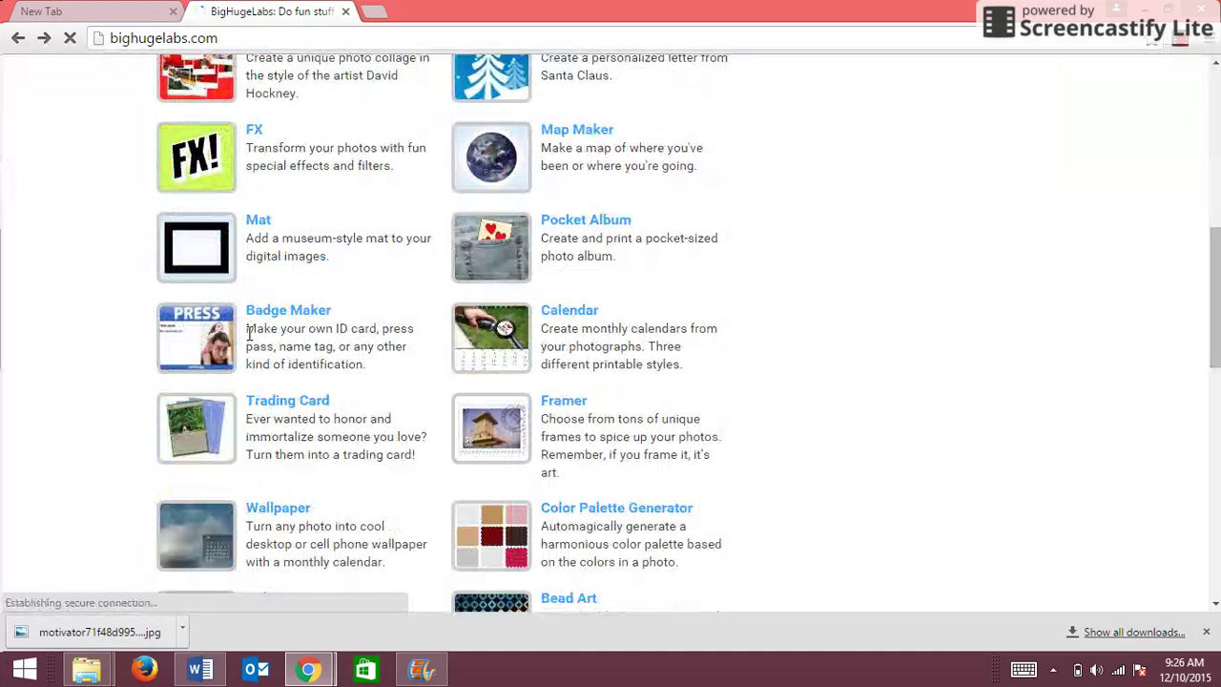
{"action": "left_click", "coordinate": [569, 313]}
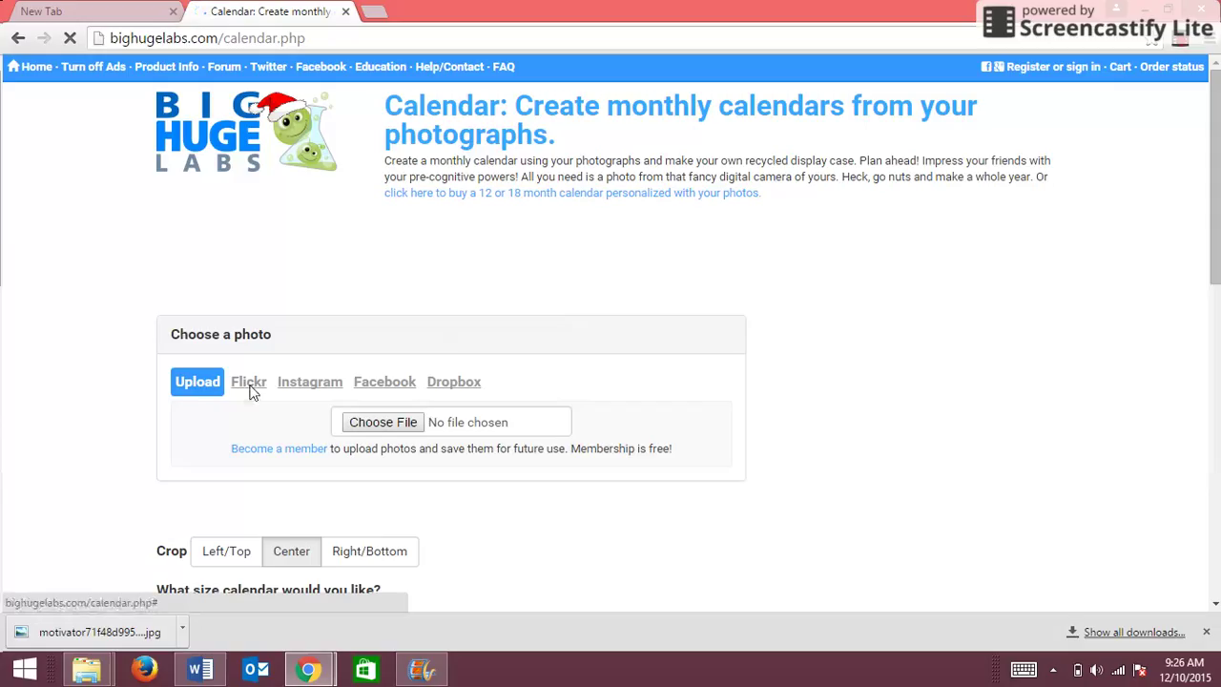
- Select download.jpg as the calendar photo
{"action": "left_click", "coordinate": [384, 422]}
{"action": "left_click", "coordinate": [243, 176]}
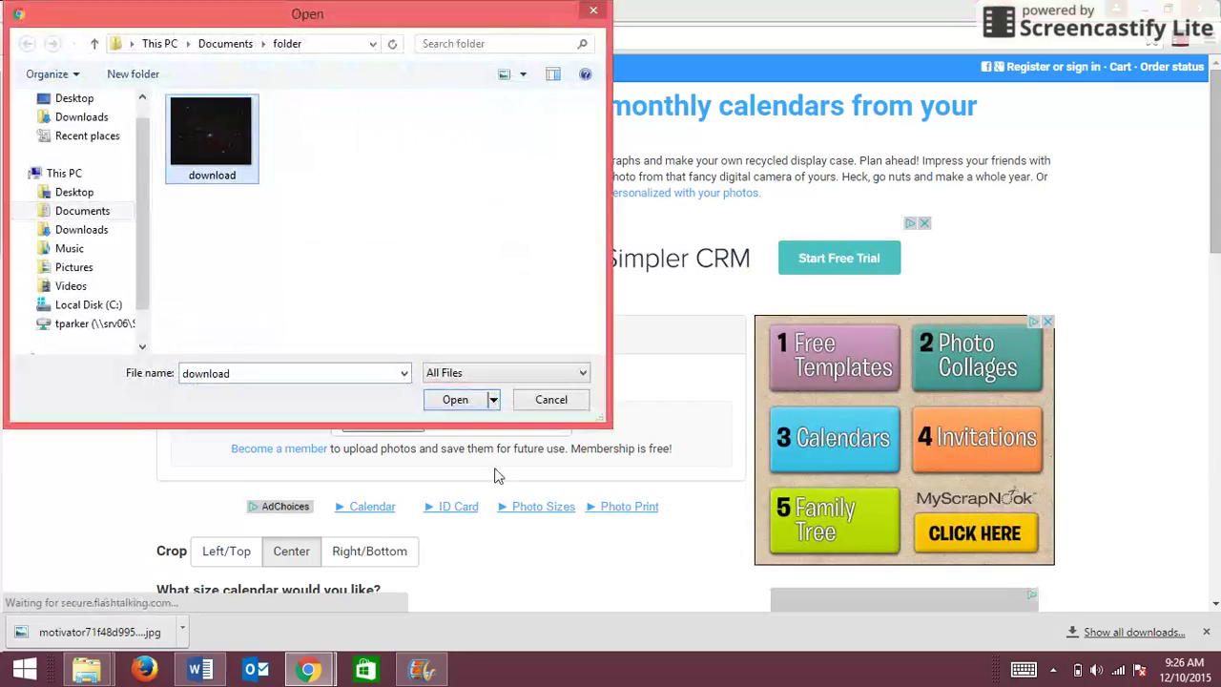
{"action": "left_click", "coordinate": [458, 417]}
{"action": "scroll", "coordinate": [441, 401], "scroll_direction": "down", "scroll_amount": 2}
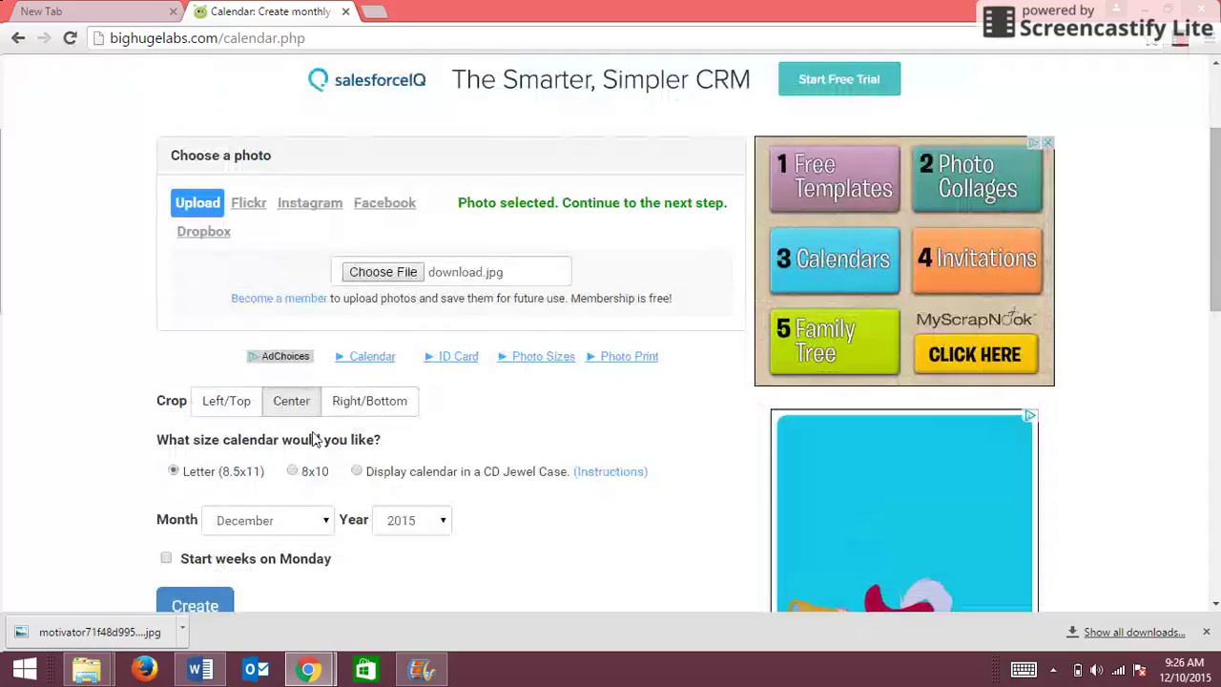
{"action": "scroll", "coordinate": [314, 376], "scroll_direction": "down", "scroll_amount": 1}
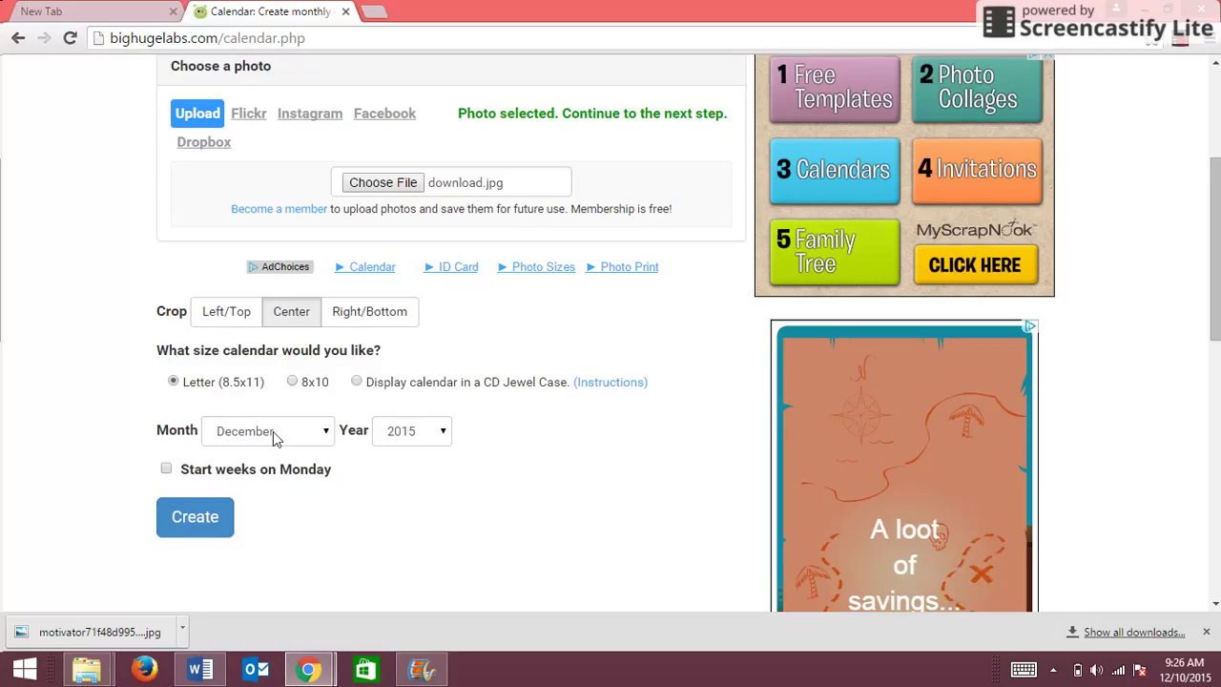
- Keep December 2015, start weeks on Monday, and create the calendar
{"action": "left_click", "coordinate": [324, 430]}
{"action": "left_click", "coordinate": [408, 435]}
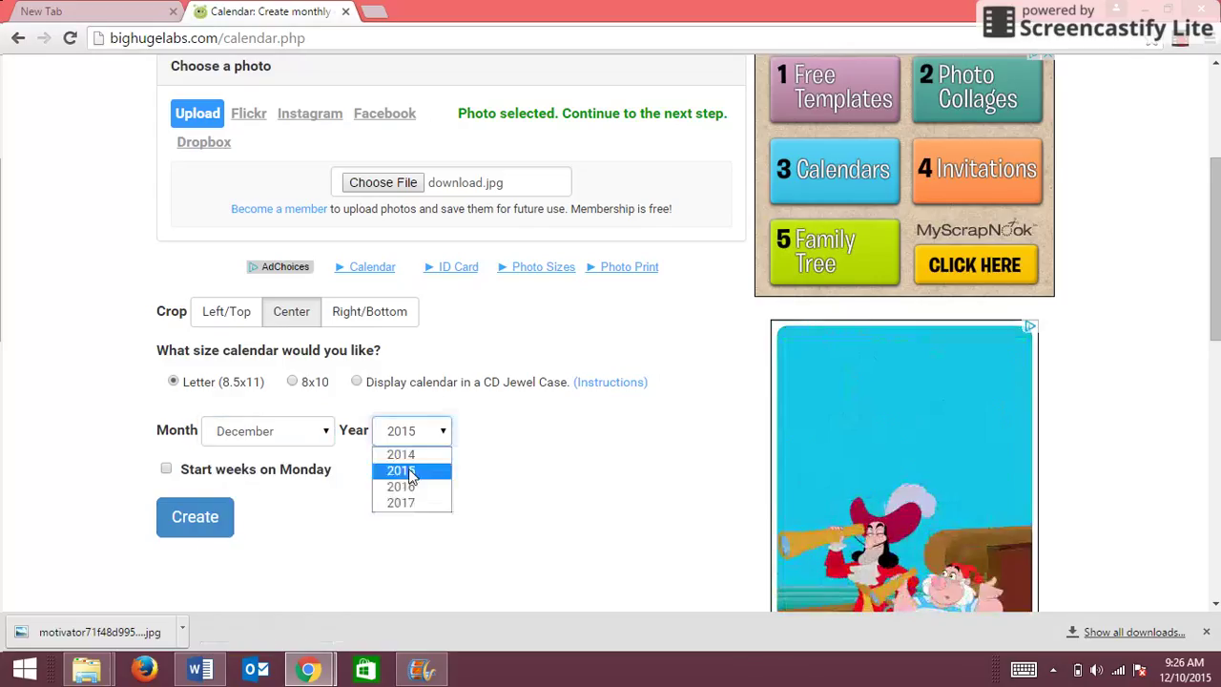
{"action": "left_click", "coordinate": [177, 477]}
{"action": "left_click", "coordinate": [166, 469]}
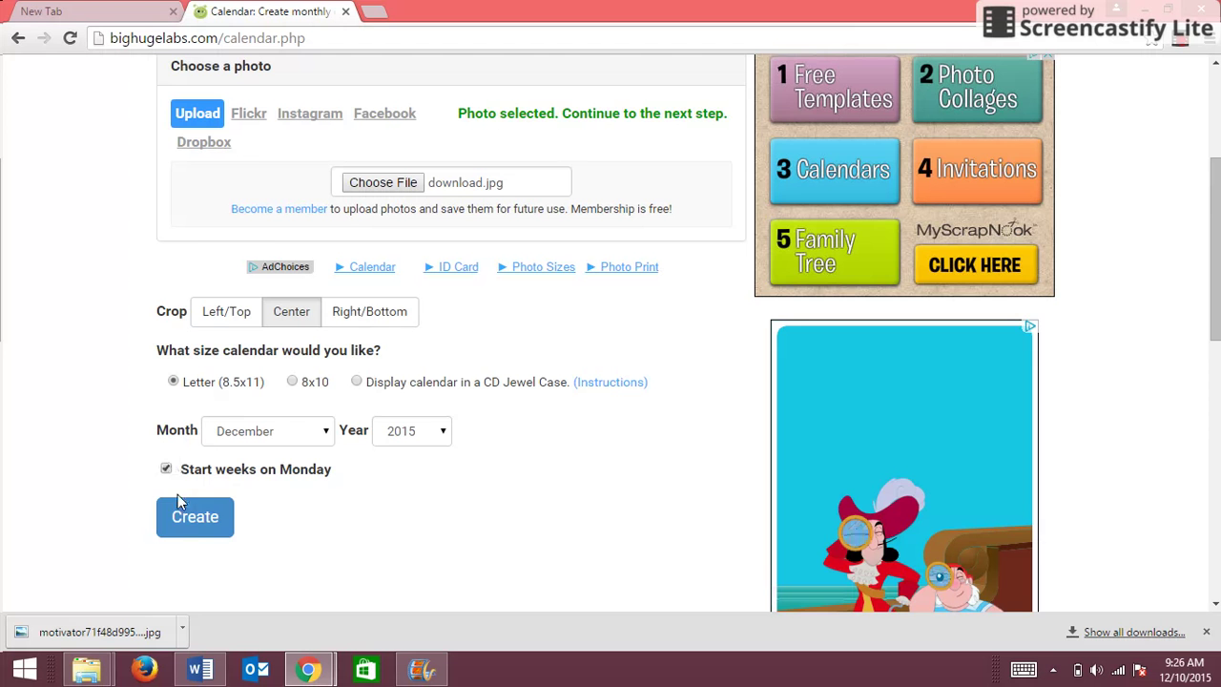
{"action": "left_click", "coordinate": [204, 526]}
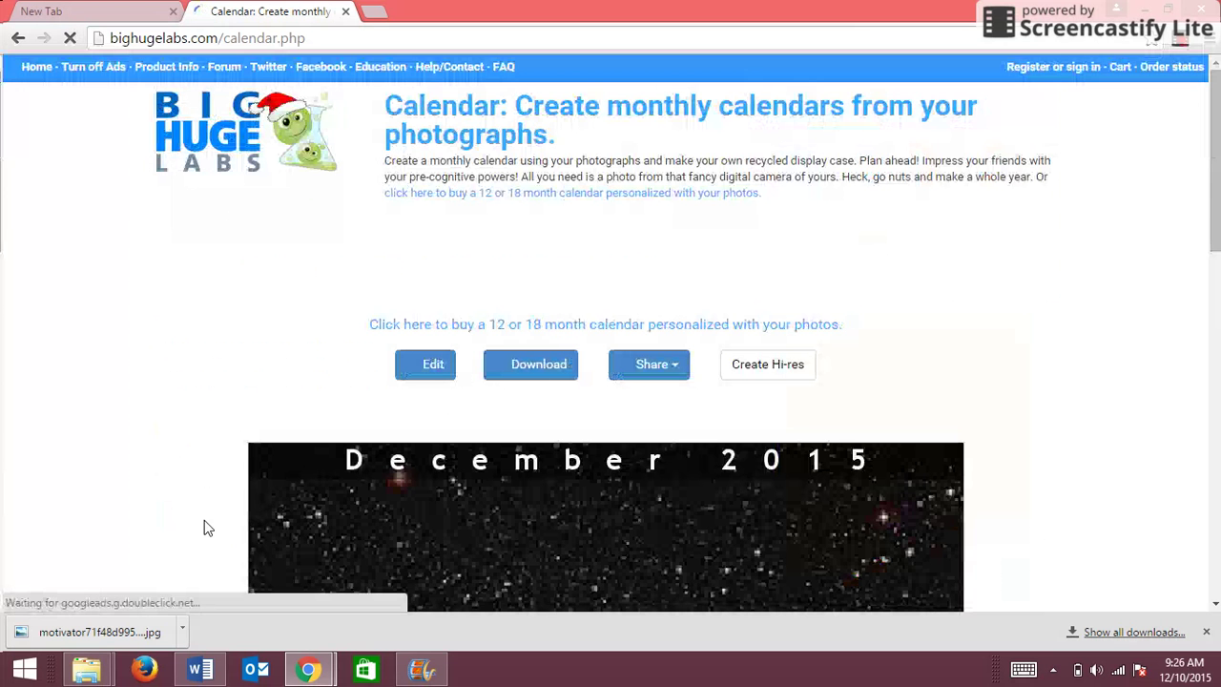
- Scroll through the December 2015 calendar, then go back to its settings form
{"action": "scroll", "coordinate": [245, 504], "scroll_direction": "down", "scroll_amount": 3}
{"action": "scroll", "coordinate": [302, 481], "scroll_direction": "down", "scroll_amount": 2}
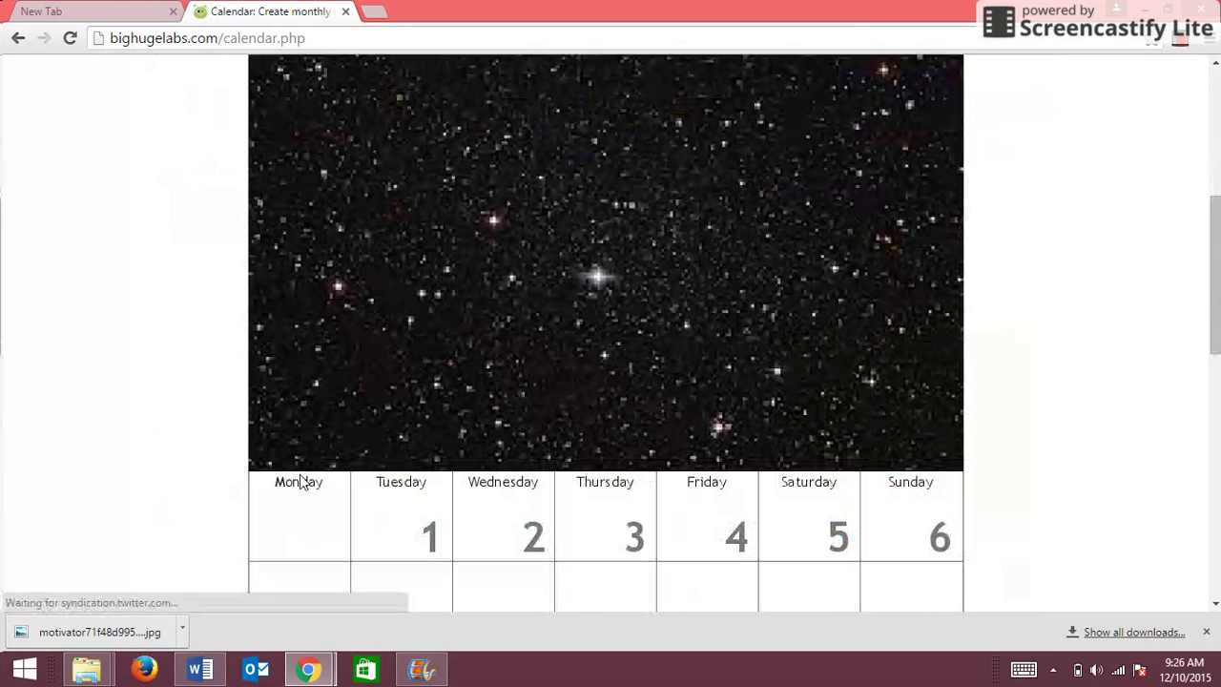
{"action": "scroll", "coordinate": [300, 482], "scroll_direction": "down", "scroll_amount": 4}
{"action": "scroll", "coordinate": [300, 482], "scroll_direction": "down", "scroll_amount": 1}
{"action": "scroll", "coordinate": [300, 482], "scroll_direction": "up", "scroll_amount": 3}
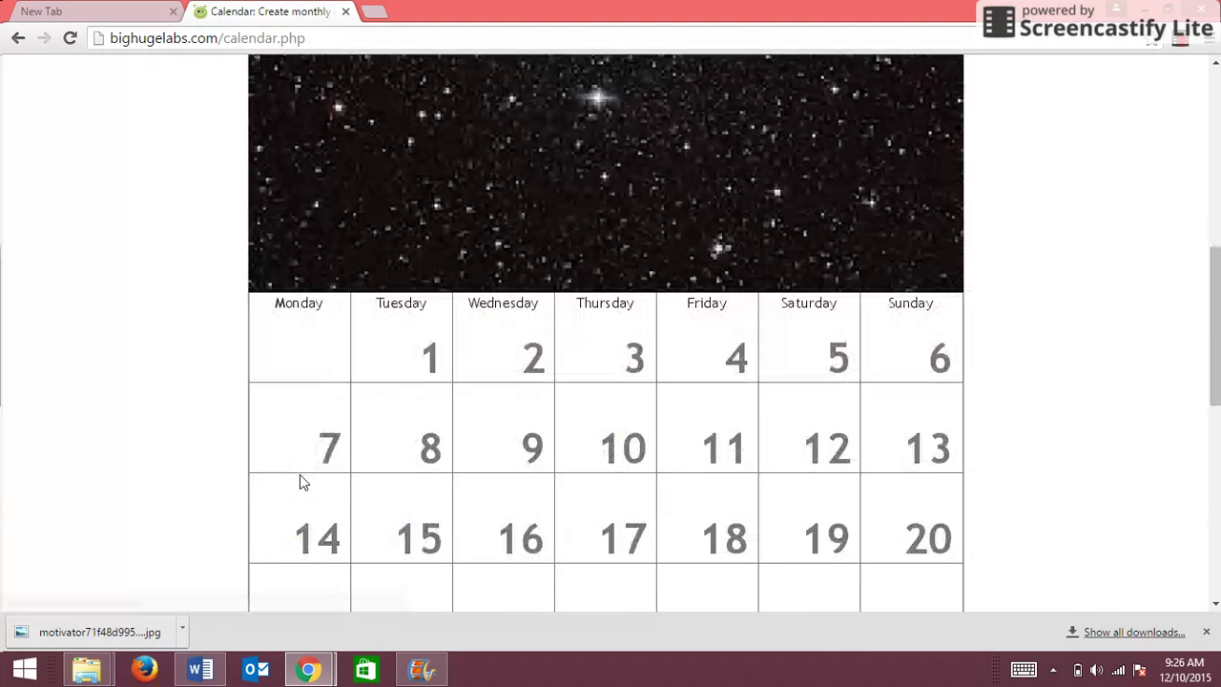
{"action": "scroll", "coordinate": [299, 481], "scroll_direction": "up", "scroll_amount": 3}
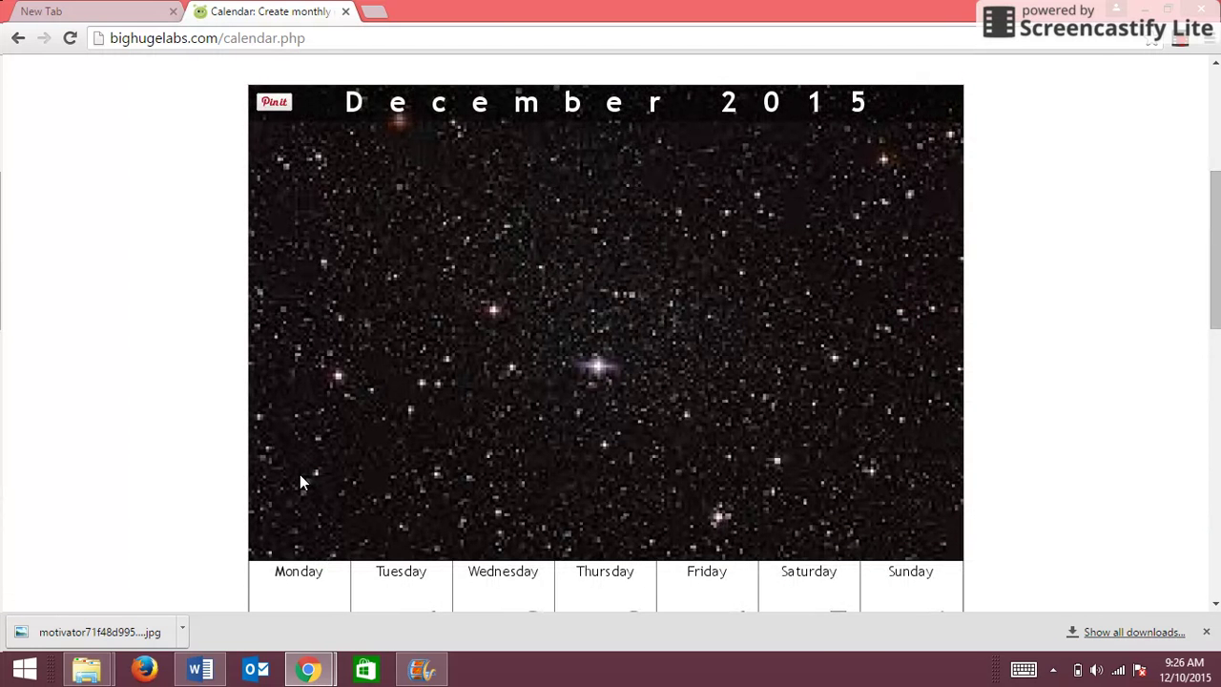
{"action": "scroll", "coordinate": [104, 215], "scroll_direction": "up", "scroll_amount": 3}
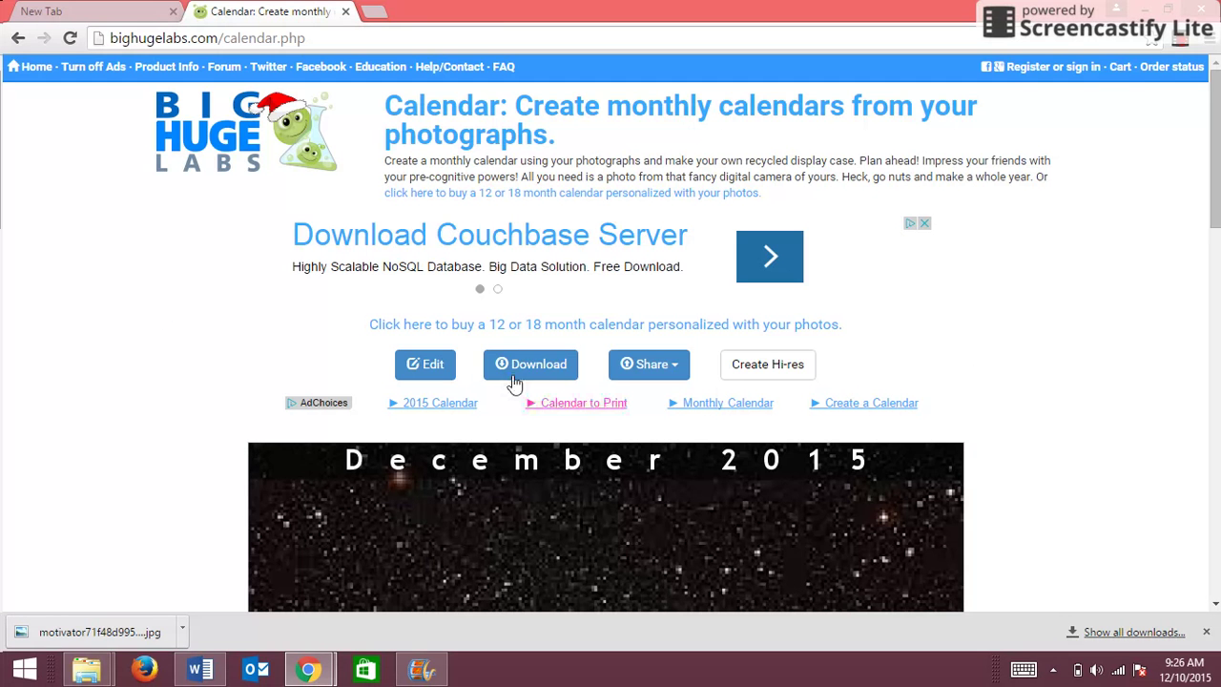
{"action": "left_click", "coordinate": [16, 40]}
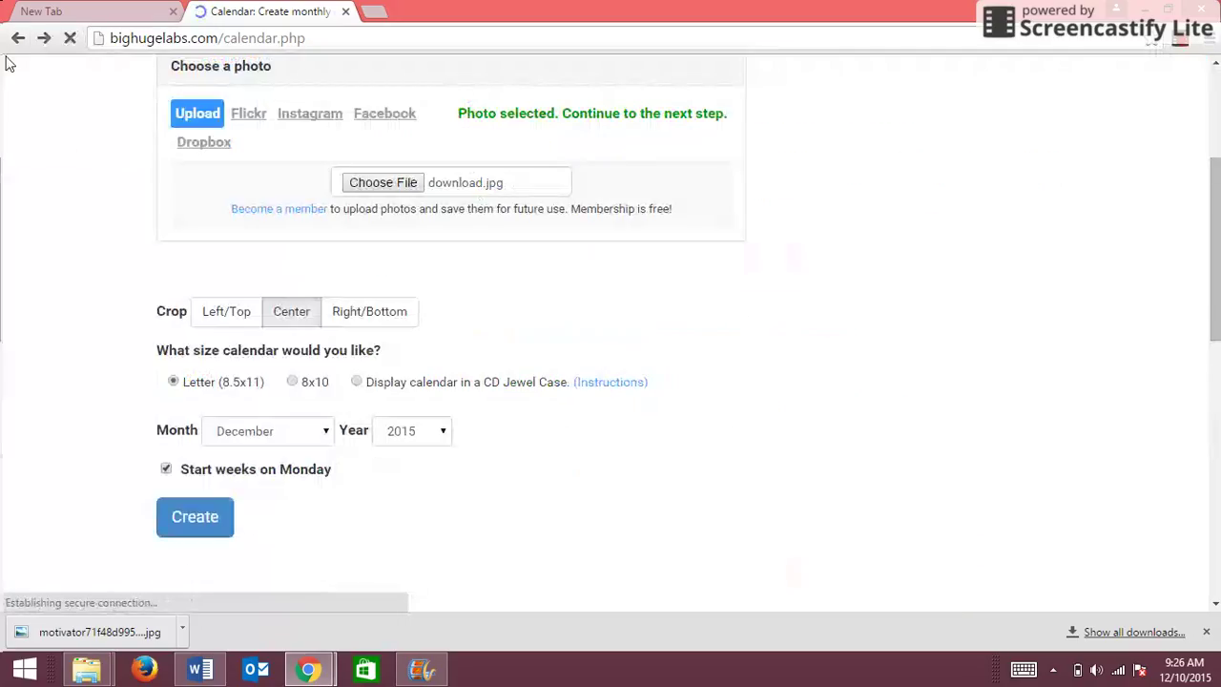
- Go back to the home page and open the Badge Maker
{"action": "left_click", "coordinate": [16, 42]}
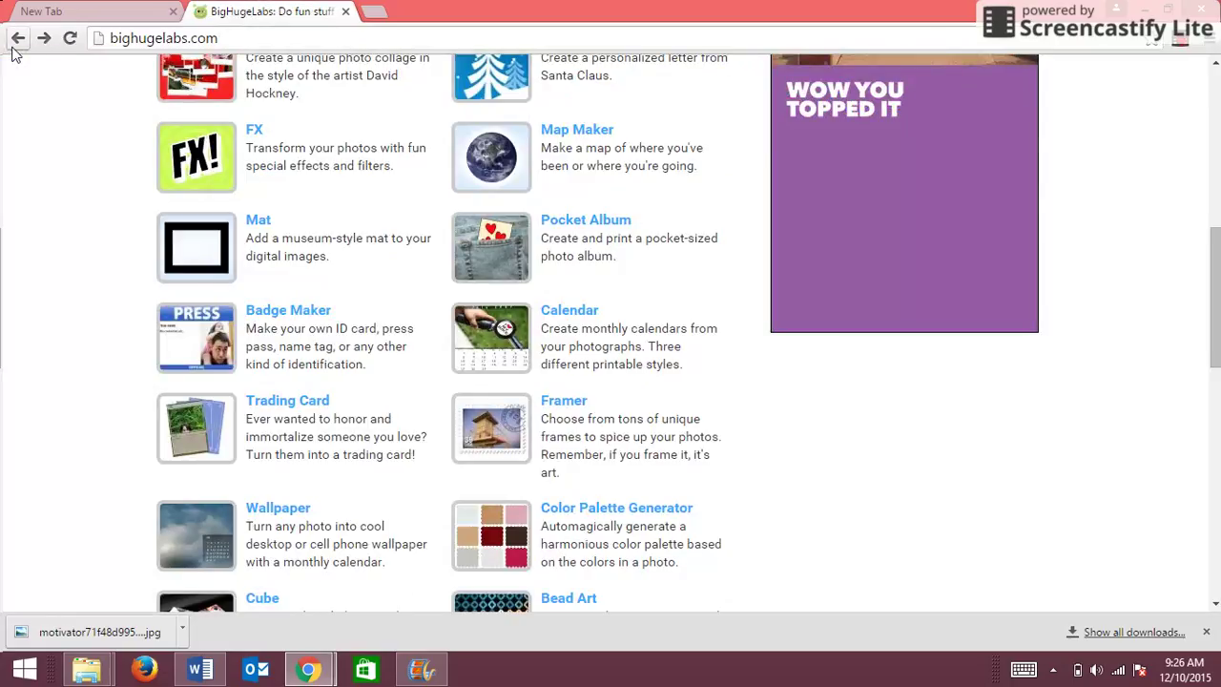
{"action": "scroll", "coordinate": [74, 101], "scroll_direction": "down", "scroll_amount": 1}
{"action": "left_click", "coordinate": [278, 223]}
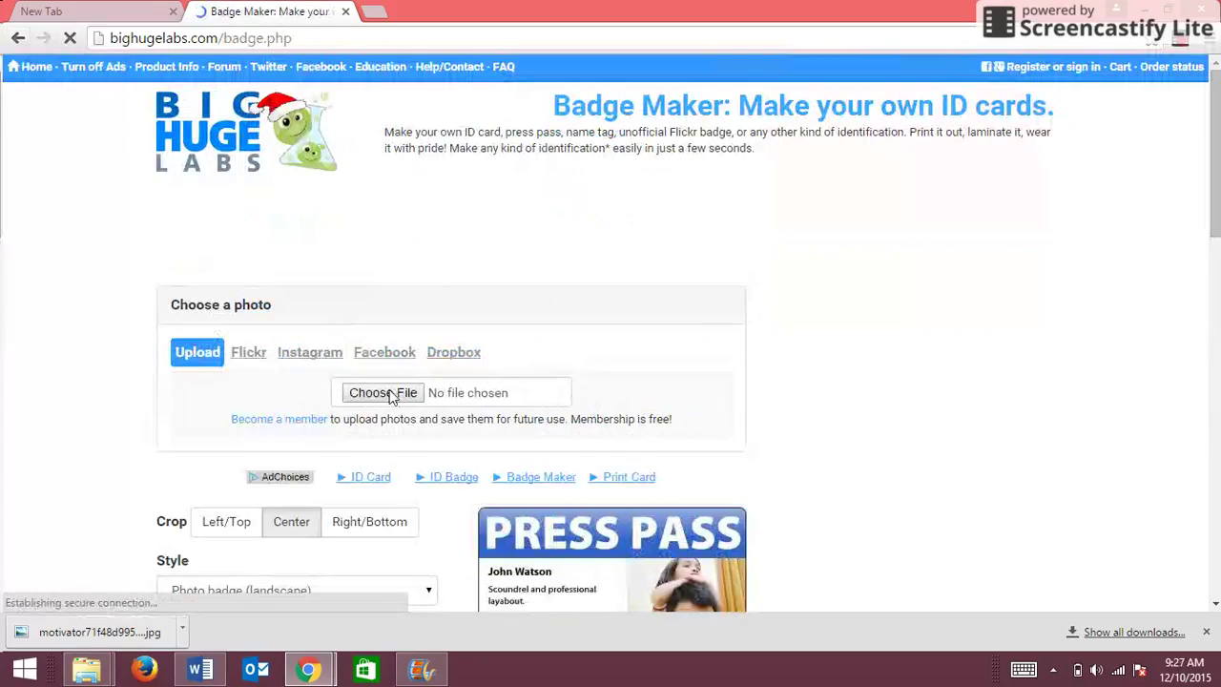
- Select the starfield download.jpg as the badge photo
{"action": "left_click", "coordinate": [390, 397]}
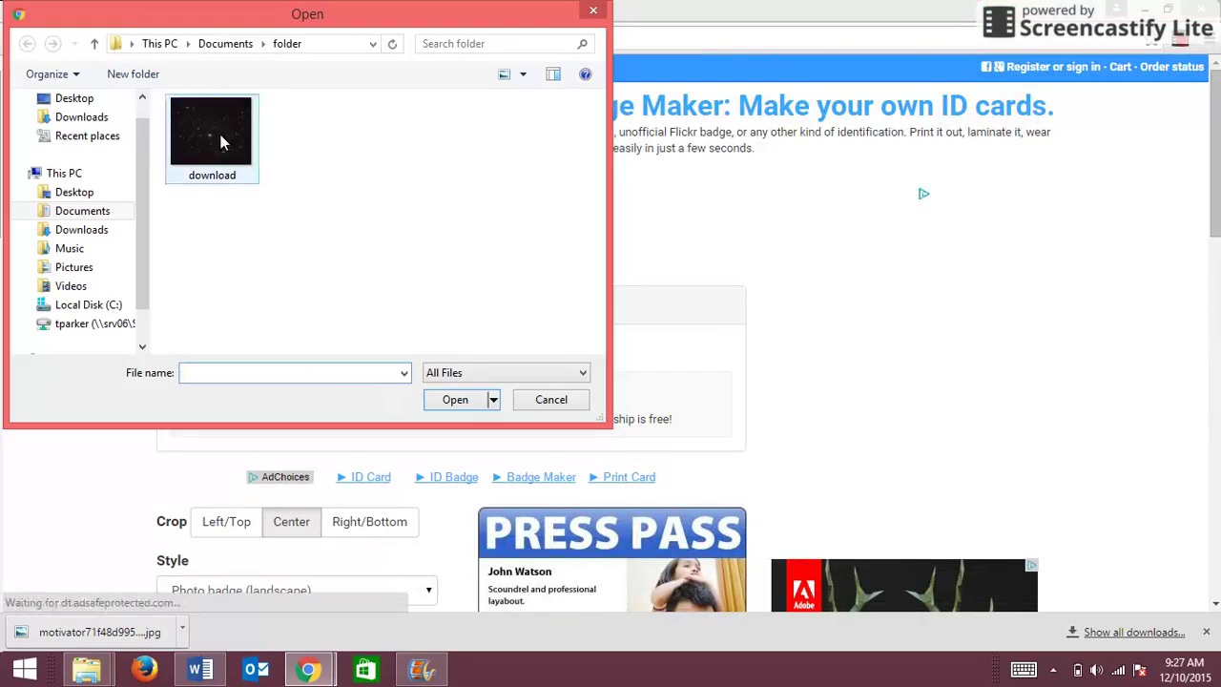
{"action": "left_click", "coordinate": [220, 142]}
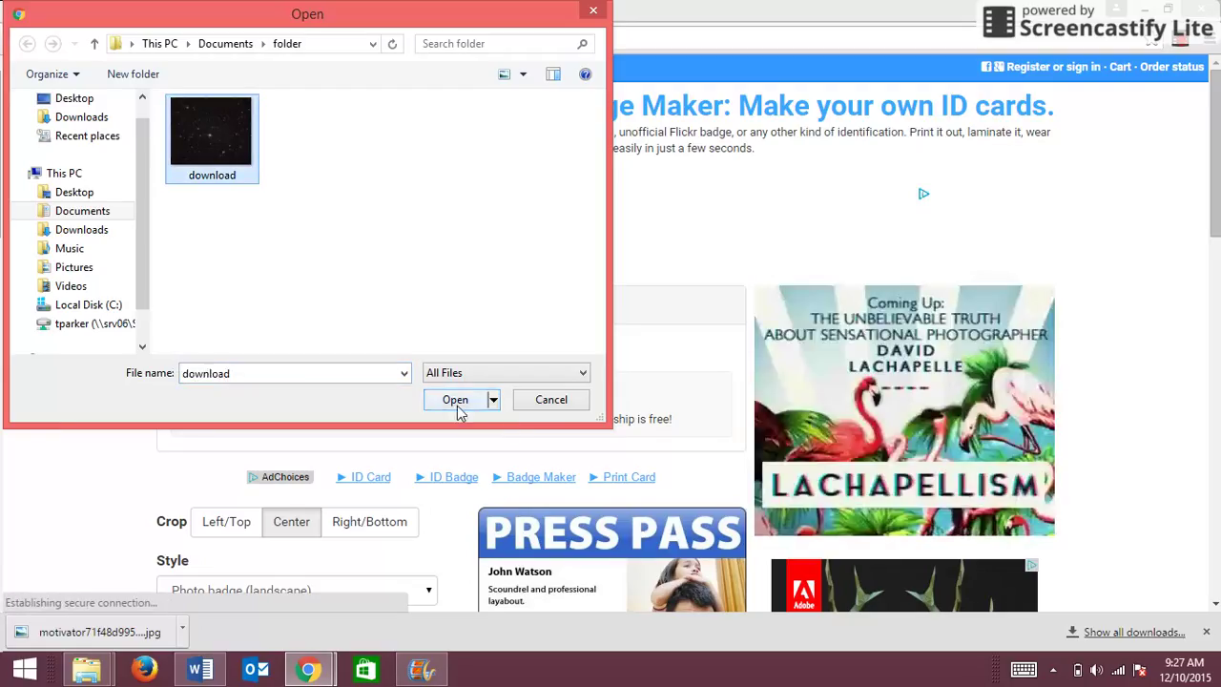
{"action": "left_click", "coordinate": [455, 400]}
{"action": "scroll", "coordinate": [369, 477], "scroll_direction": "down", "scroll_amount": 1}
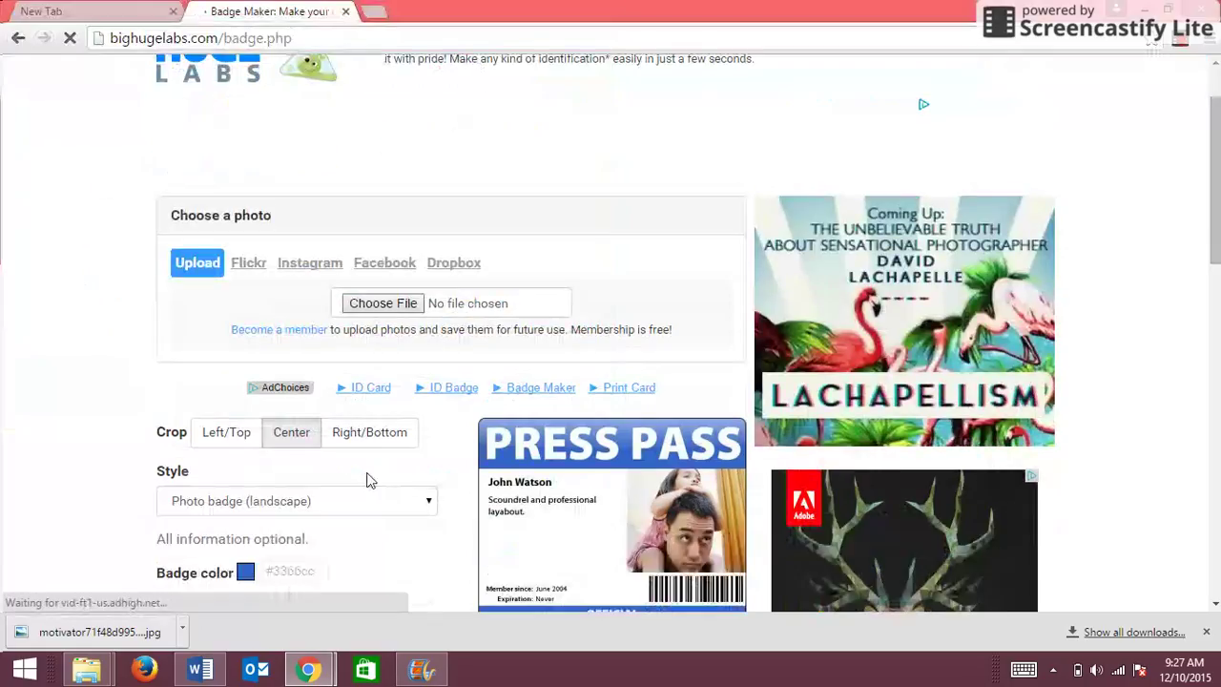
{"action": "scroll", "coordinate": [368, 477], "scroll_direction": "down", "scroll_amount": 1}
{"action": "scroll", "coordinate": [363, 475], "scroll_direction": "down", "scroll_amount": 1}
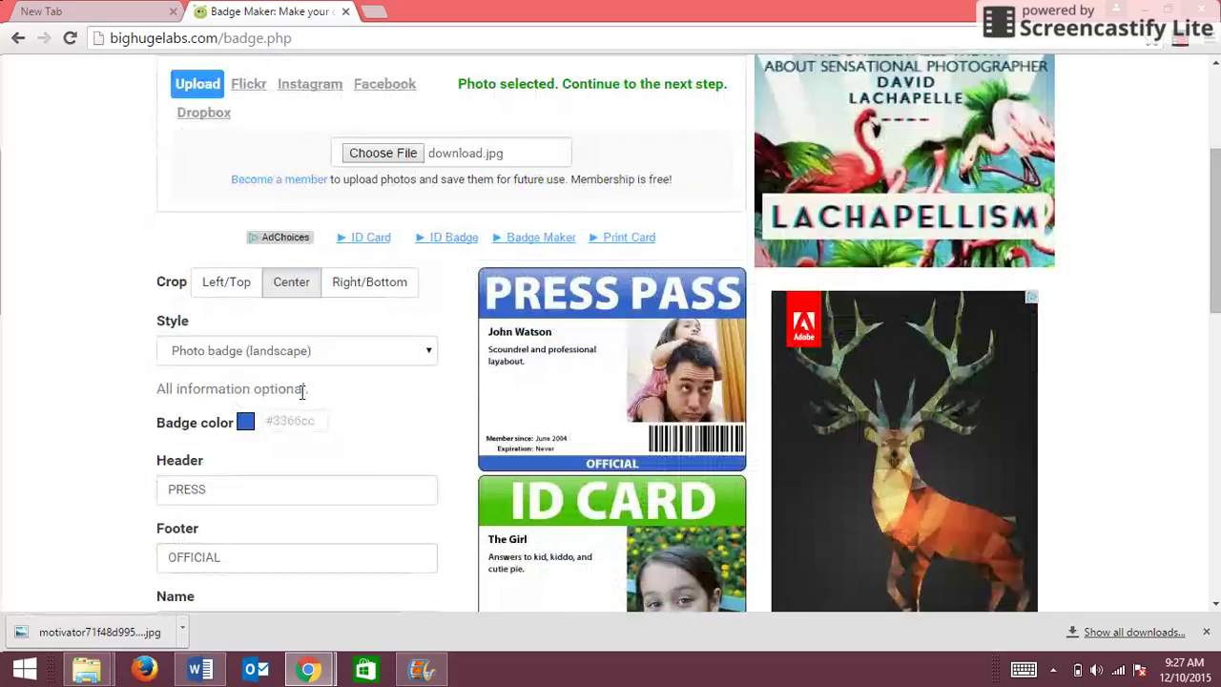
- Make the badge bright green and change its header from PRESS to 'Galaxy'
{"action": "scroll", "coordinate": [305, 410], "scroll_direction": "down", "scroll_amount": 2}
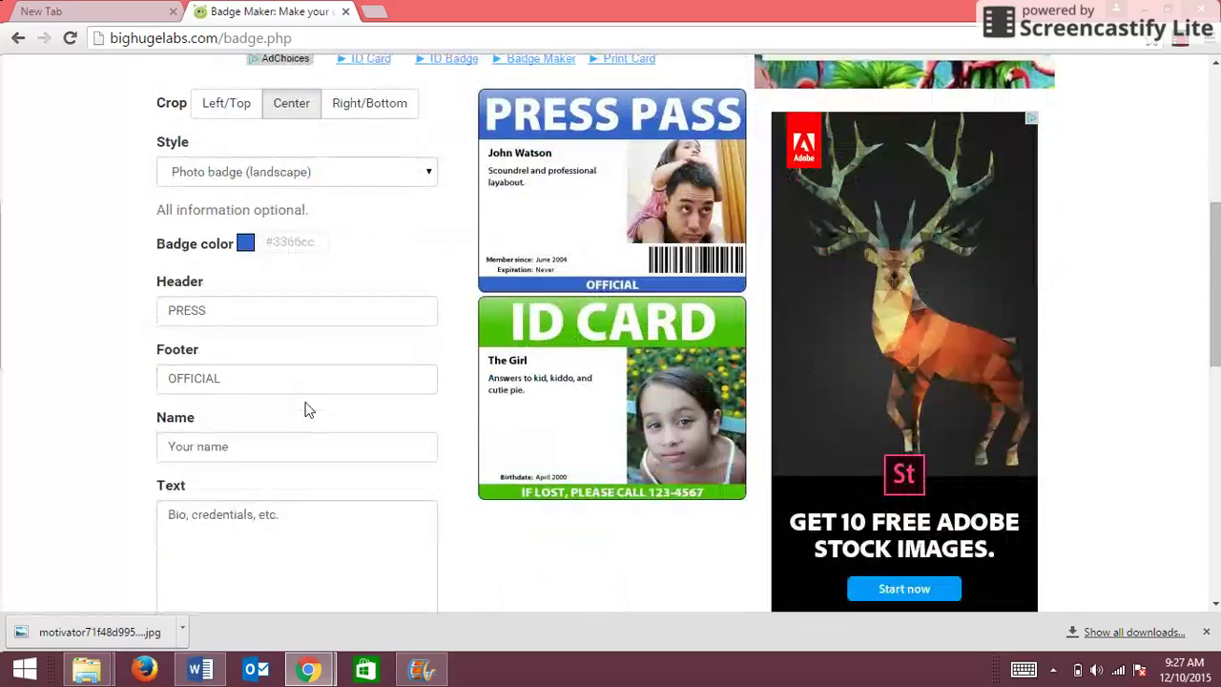
{"action": "left_click", "coordinate": [245, 243]}
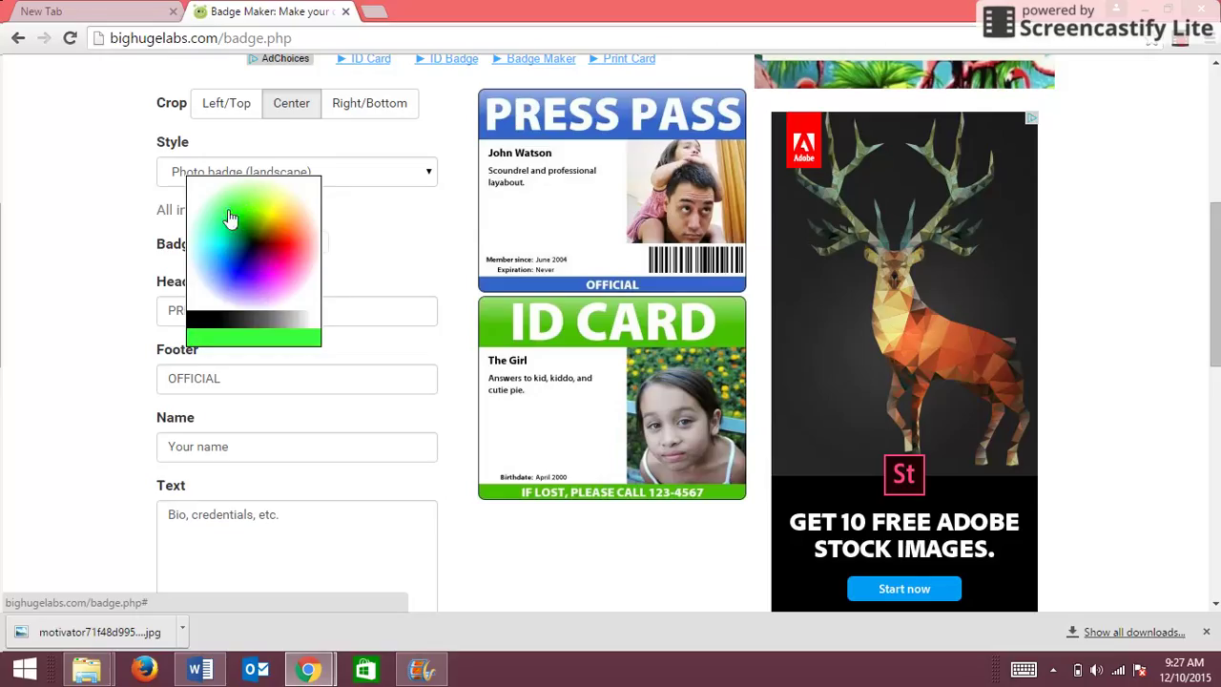
{"action": "left_click", "coordinate": [226, 226]}
{"action": "left_click", "coordinate": [227, 308]}
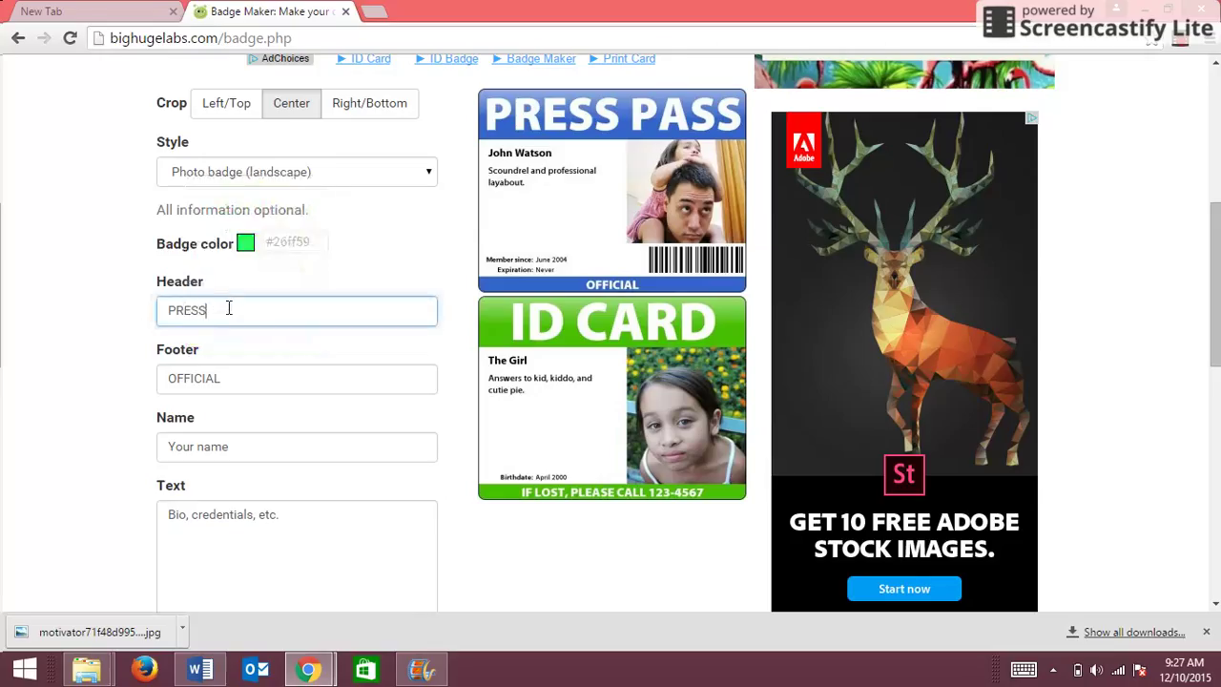
{"action": "key", "text": "BackSpace"}
{"action": "key", "text": "BackSpace"}
{"action": "key", "text": "BackSpace"}
{"action": "type", "text": "GAlaxy"}
{"action": "left_click", "coordinate": [181, 313]}
{"action": "key", "text": "BackSpace"}
{"action": "type", "text": "a"}
- Set the badge footer text to 'Official'
{"action": "left_click", "coordinate": [219, 378]}
{"action": "key", "text": "BackSpace"}
{"action": "key", "text": "BackSpace"}
{"action": "key", "text": "BackSpace"}
{"action": "key", "text": "BackSpace"}
{"action": "key", "text": "BackSpace"}
{"action": "key", "text": "BackSpace"}
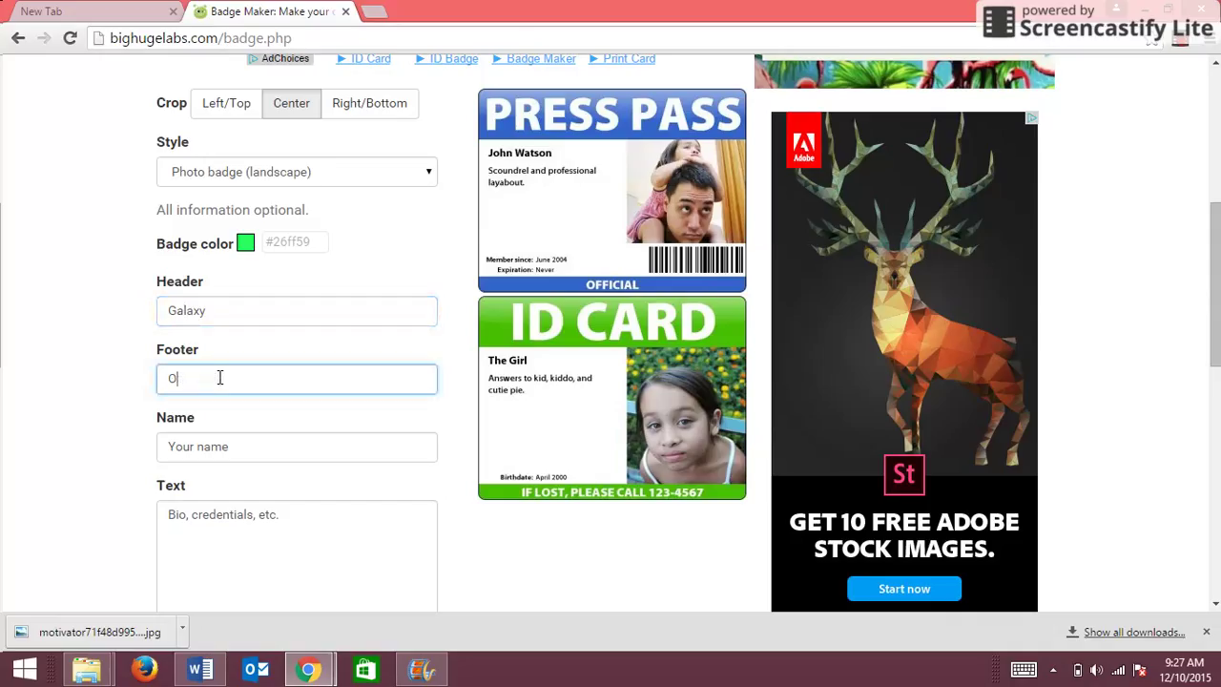
{"action": "key", "text": "BackSpace"}
{"action": "key", "text": "BackSpace"}
{"action": "type", "text": "SEa"}
{"action": "type", "text": "rcer"}
{"action": "left_click", "coordinate": [180, 376]}
{"action": "key", "text": "Delete"}
{"action": "key", "text": "Delete"}
{"action": "type", "text": "arc"}
{"action": "type", "text": "h"}
{"action": "double_click", "coordinate": [190, 379]}
{"action": "key", "text": "BackSpace"}
{"action": "type", "text": "O"}
{"action": "type", "text": "fficia"}
{"action": "type", "text": "l"}
- Name the badge 'Star' with the bio 'I am a star watcher.'
{"action": "left_click", "coordinate": [213, 453]}
{"action": "left_click_drag", "start_coordinate": [213, 458], "coordinate": [148, 483]}
{"action": "key", "text": "BackSpace"}
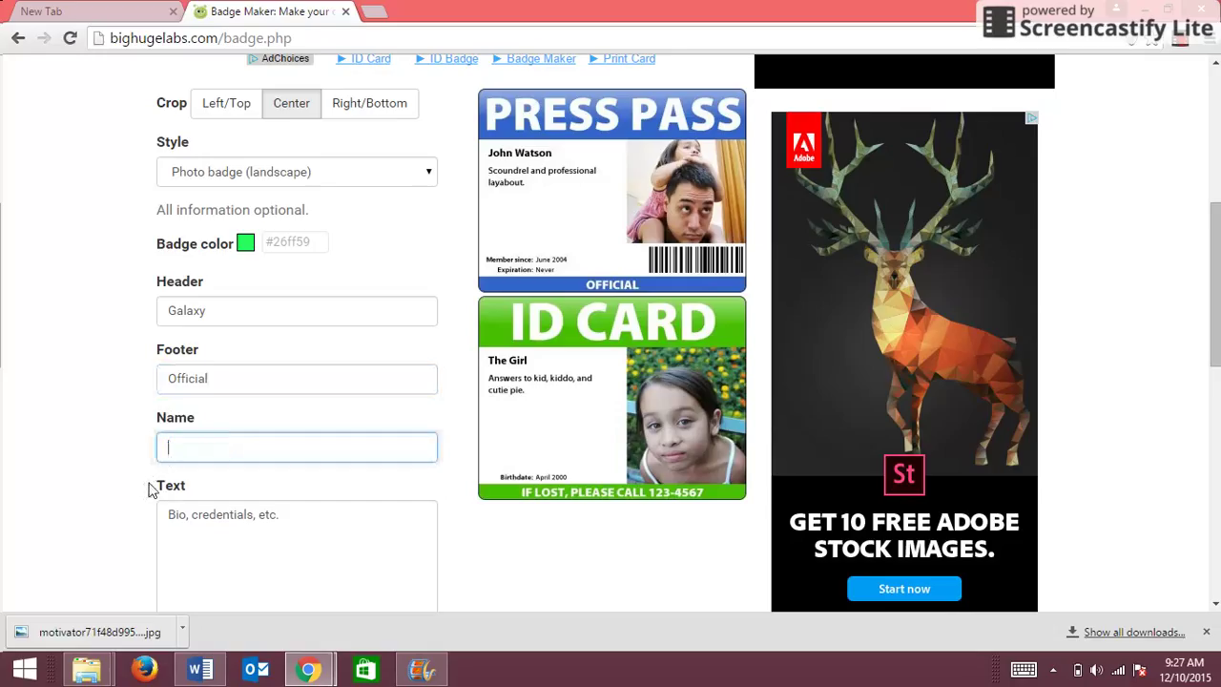
{"action": "type", "text": "Star"}
{"action": "scroll", "coordinate": [258, 518], "scroll_direction": "down", "scroll_amount": 1}
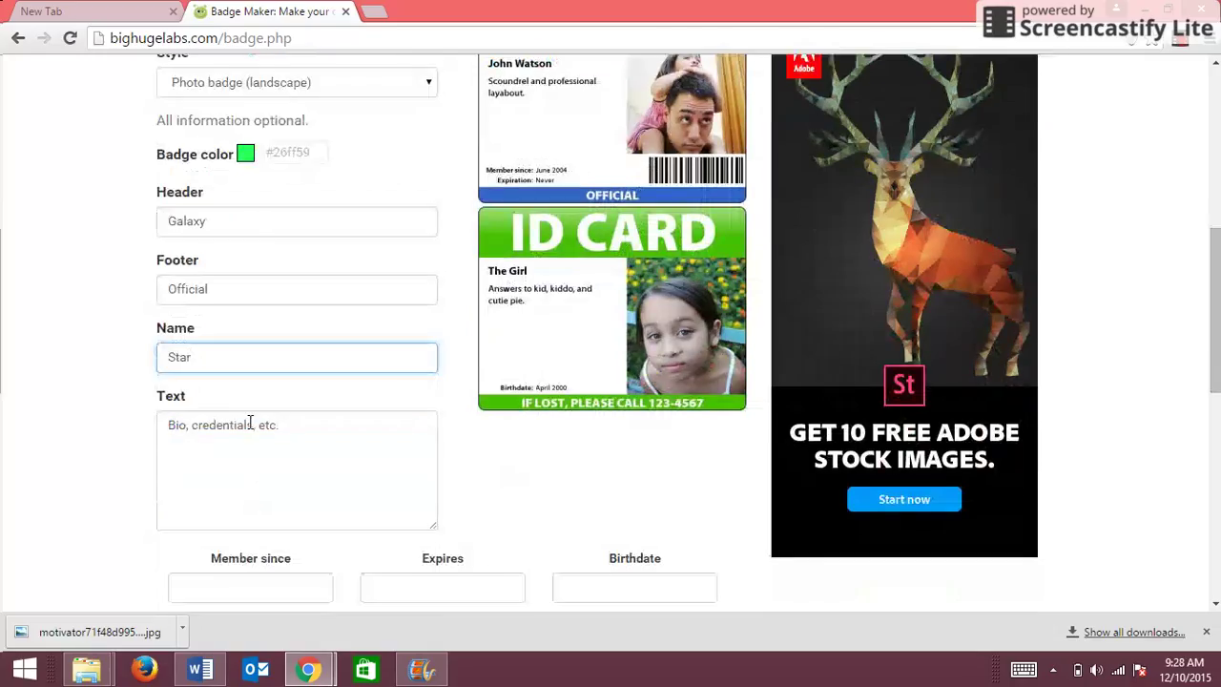
{"action": "left_click", "coordinate": [226, 436]}
{"action": "key", "text": "ctrl+a"}
{"action": "key", "text": "BackSpace"}
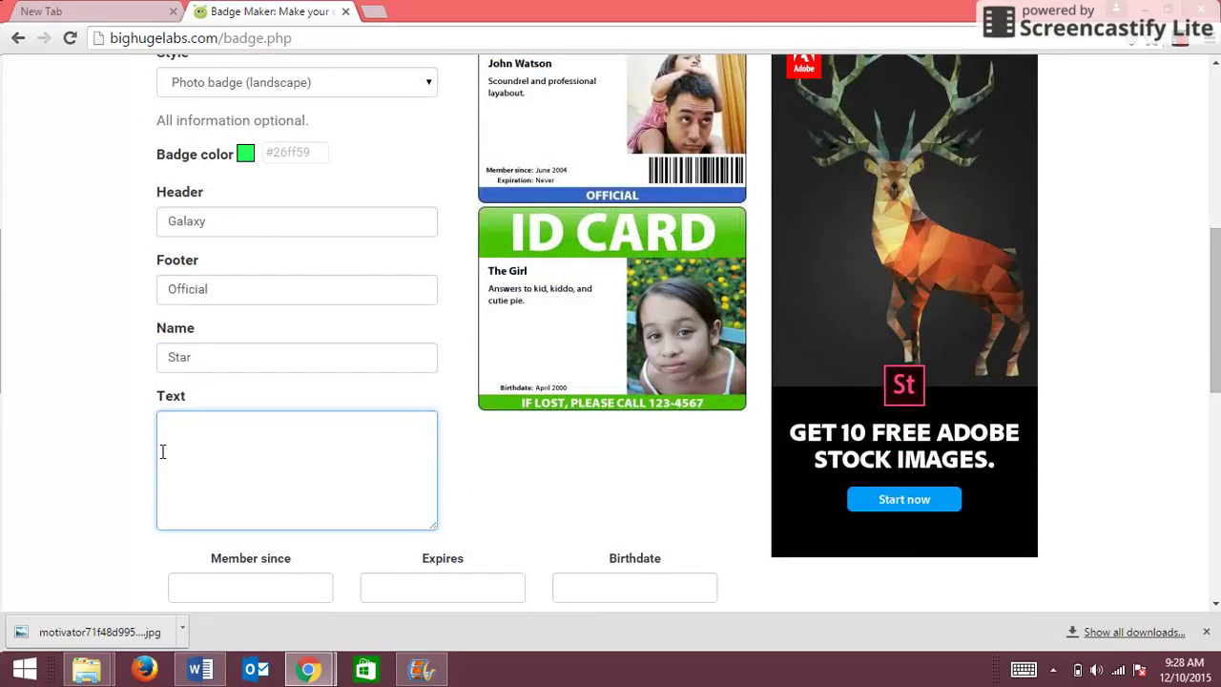
{"action": "type", "text": "m a"}
{"action": "type", "text": " star wa"}
{"action": "type", "text": "tcher."}
{"action": "left_click", "coordinate": [168, 428]}
{"action": "key", "text": "Delete"}
{"action": "key", "text": "Delete"}
{"action": "type", "text": "I"}
- Enter member since 2, expires 3, birthdate 4, and create the badge
{"action": "scroll", "coordinate": [477, 441], "scroll_direction": "down", "scroll_amount": 1}
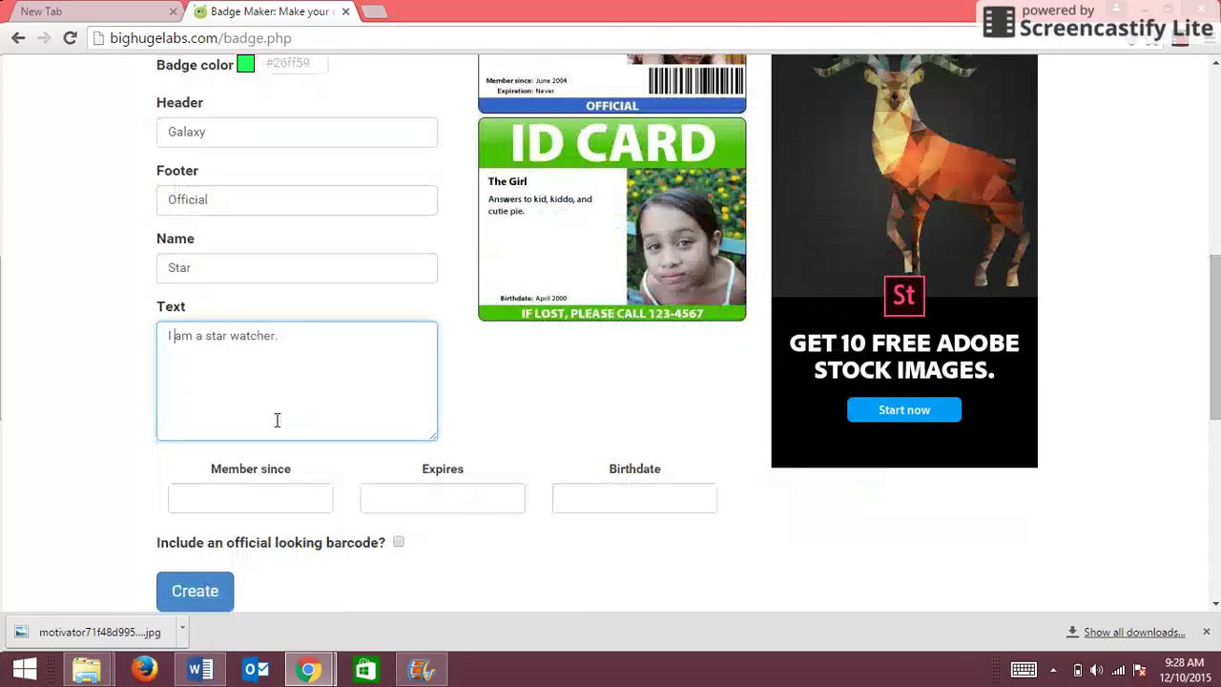
{"action": "left_click", "coordinate": [304, 496]}
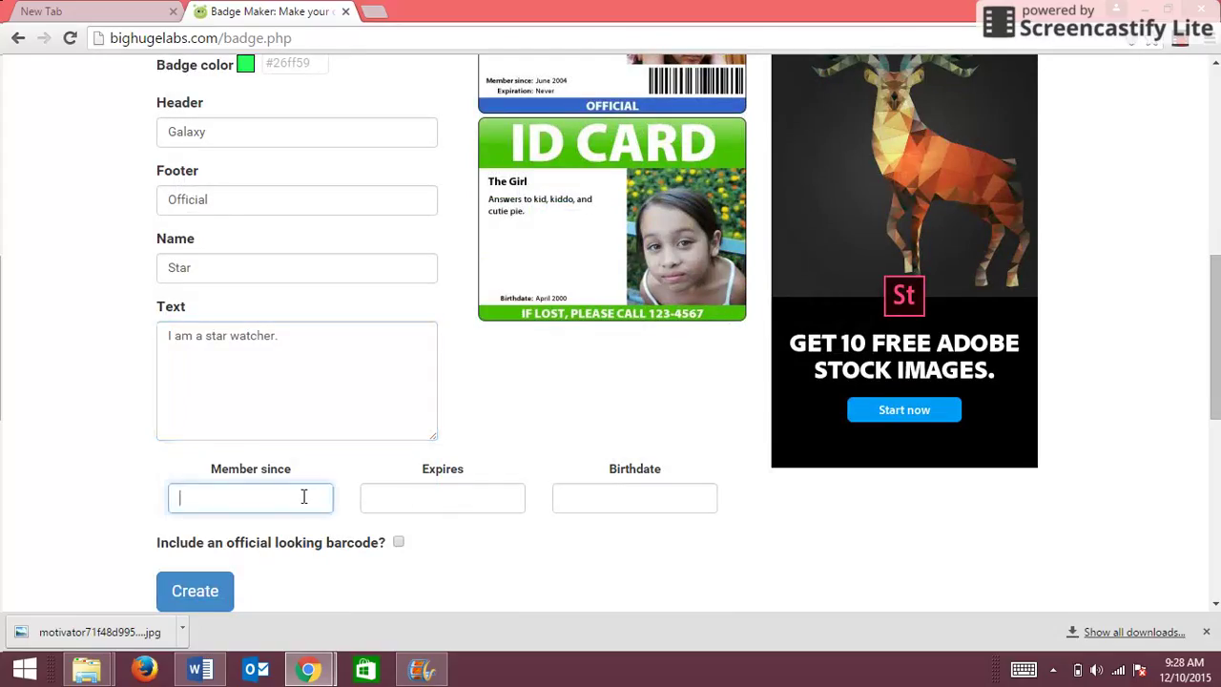
{"action": "type", "text": "2"}
{"action": "left_click", "coordinate": [422, 497]}
{"action": "type", "text": "3"}
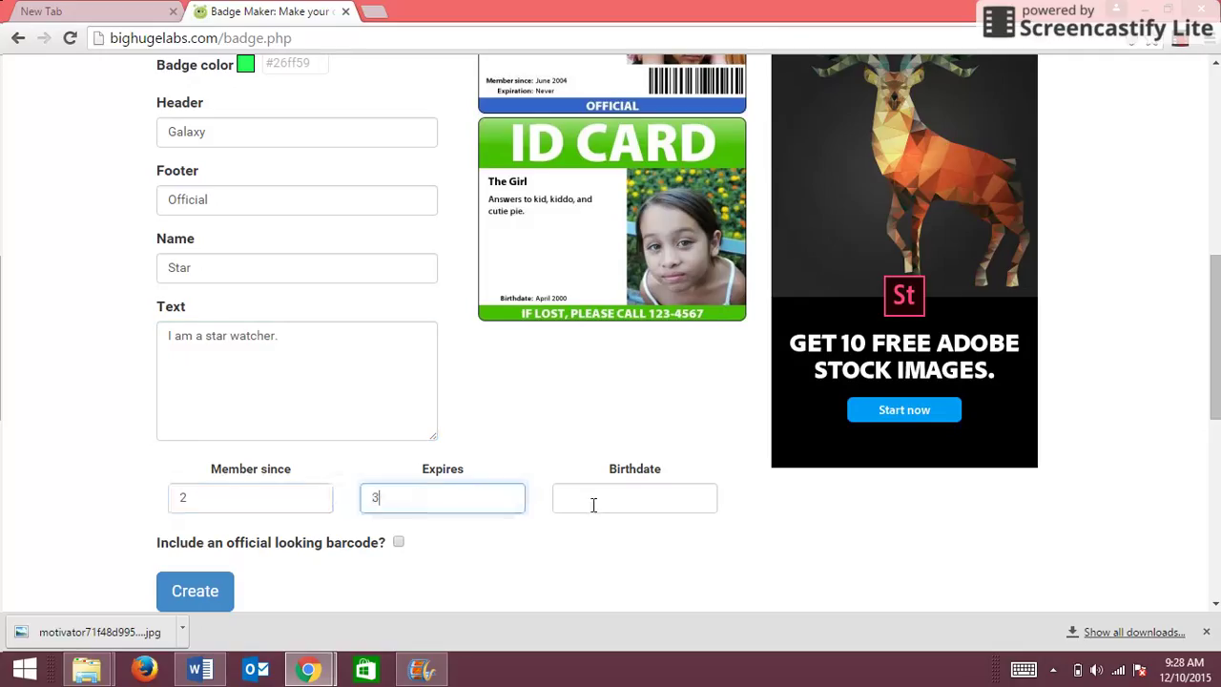
{"action": "left_click", "coordinate": [612, 497]}
{"action": "type", "text": "4"}
{"action": "scroll", "coordinate": [501, 541], "scroll_direction": "down", "scroll_amount": 1}
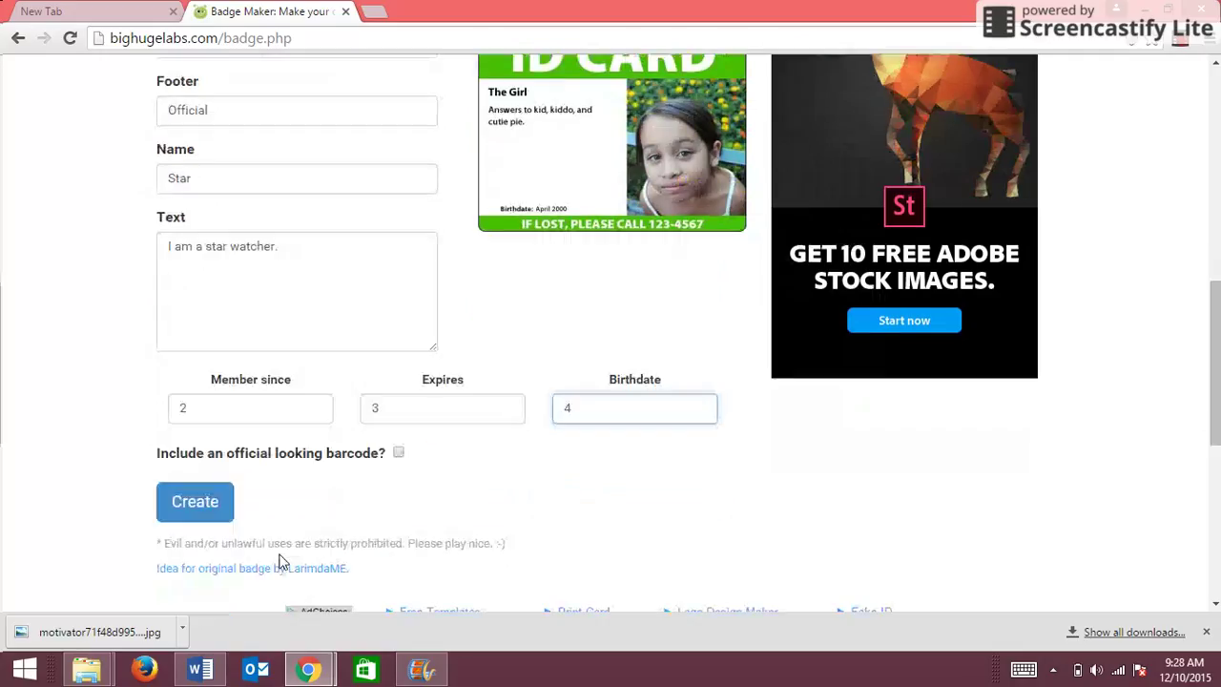
{"action": "left_click", "coordinate": [215, 503]}
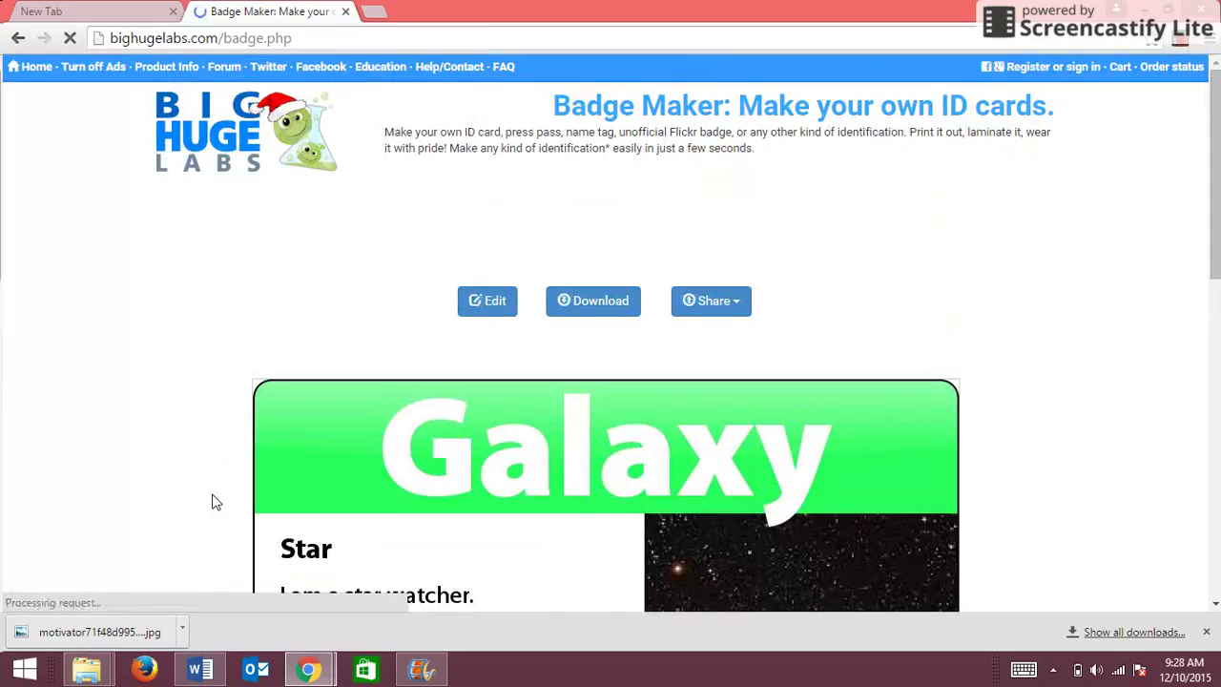
- Review the generated green Galaxy badge and download it as a JPG image
{"action": "scroll", "coordinate": [345, 483], "scroll_direction": "down", "scroll_amount": 2}
{"action": "scroll", "coordinate": [345, 483], "scroll_direction": "down", "scroll_amount": 1}
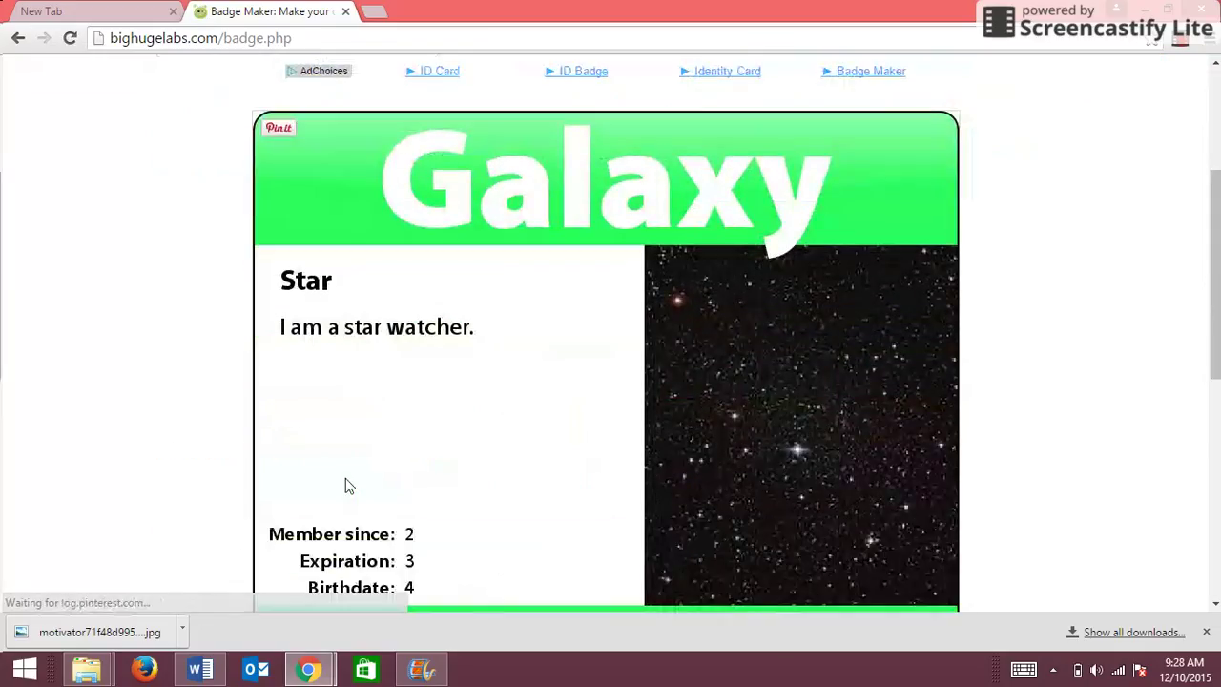
{"action": "scroll", "coordinate": [345, 482], "scroll_direction": "down", "scroll_amount": 1}
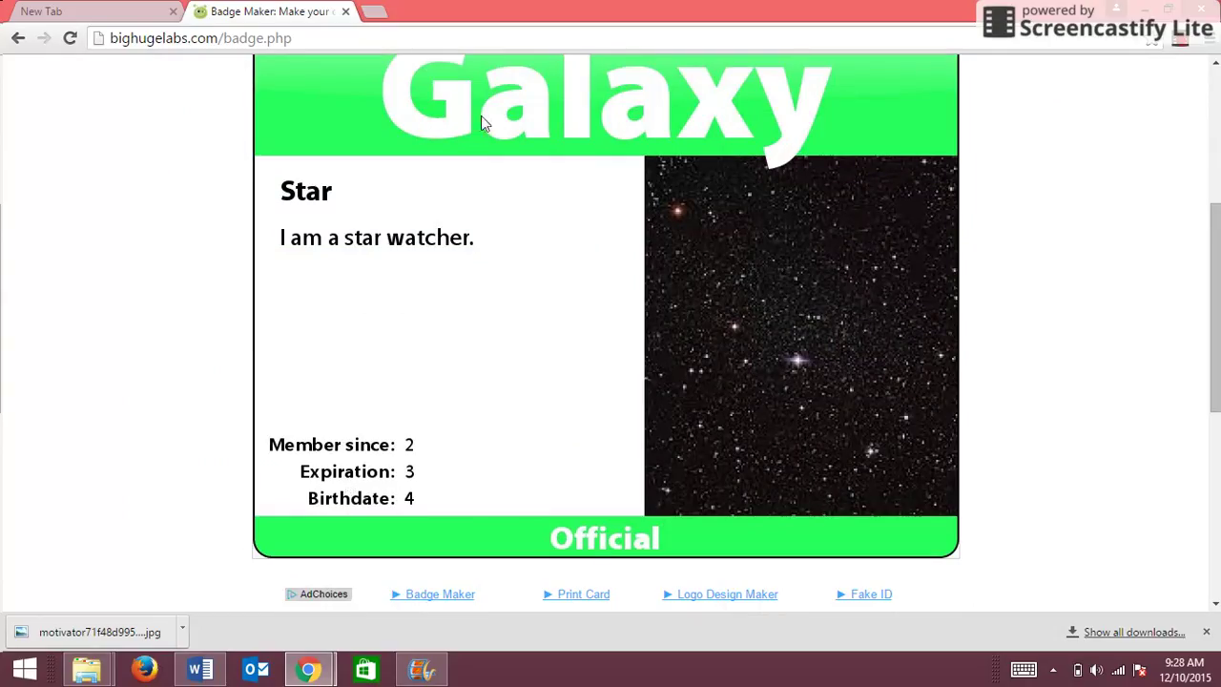
{"action": "scroll", "coordinate": [591, 139], "scroll_direction": "up", "scroll_amount": 1}
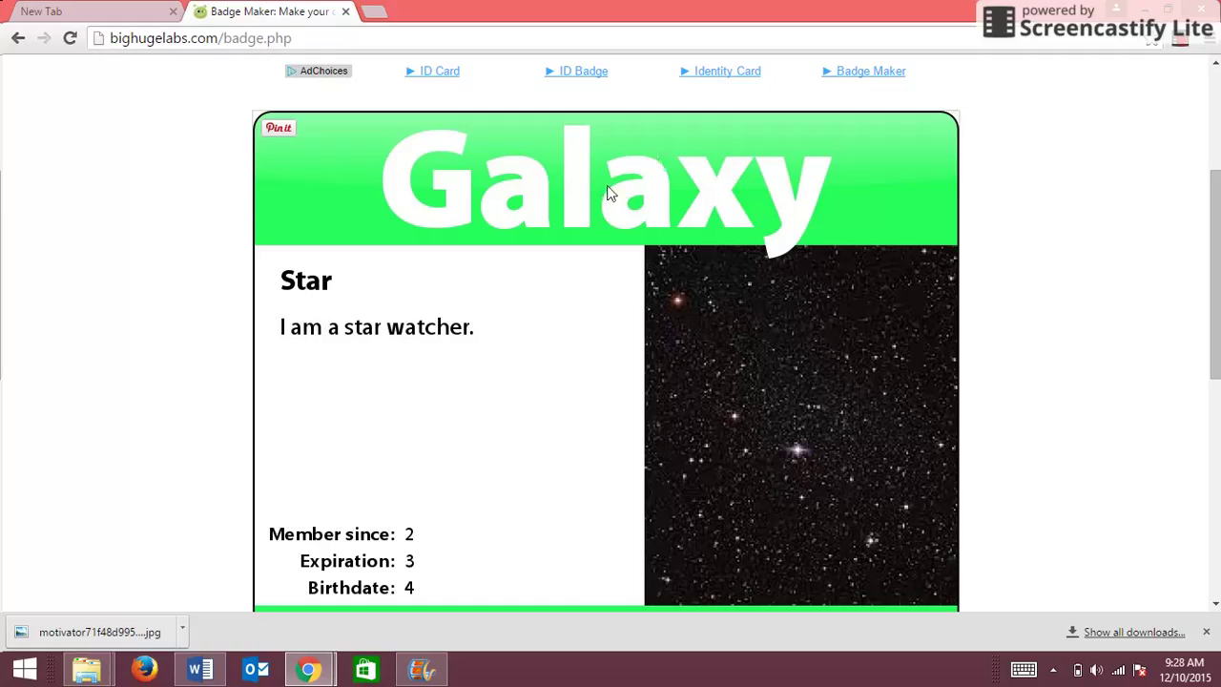
{"action": "scroll", "coordinate": [286, 296], "scroll_direction": "down", "scroll_amount": 1}
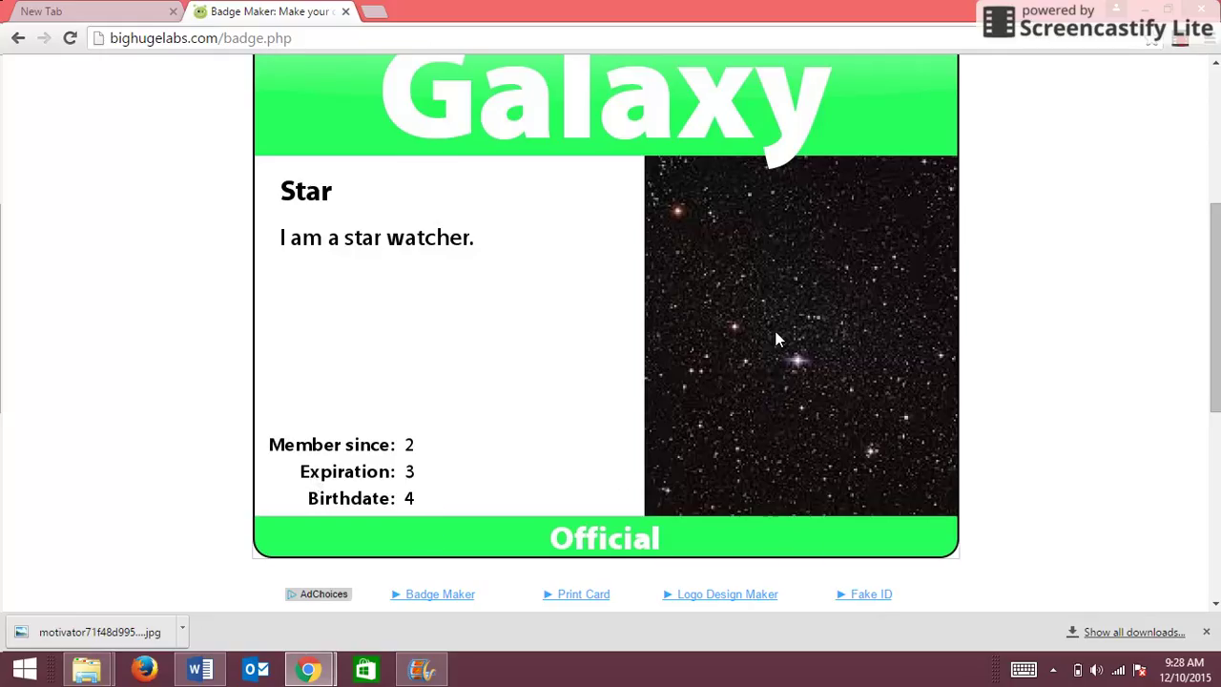
{"action": "scroll", "coordinate": [414, 300], "scroll_direction": "up", "scroll_amount": 2}
{"action": "scroll", "coordinate": [407, 308], "scroll_direction": "down", "scroll_amount": 3}
{"action": "scroll", "coordinate": [404, 301], "scroll_direction": "up", "scroll_amount": 3}
{"action": "scroll", "coordinate": [404, 301], "scroll_direction": "up", "scroll_amount": 2}
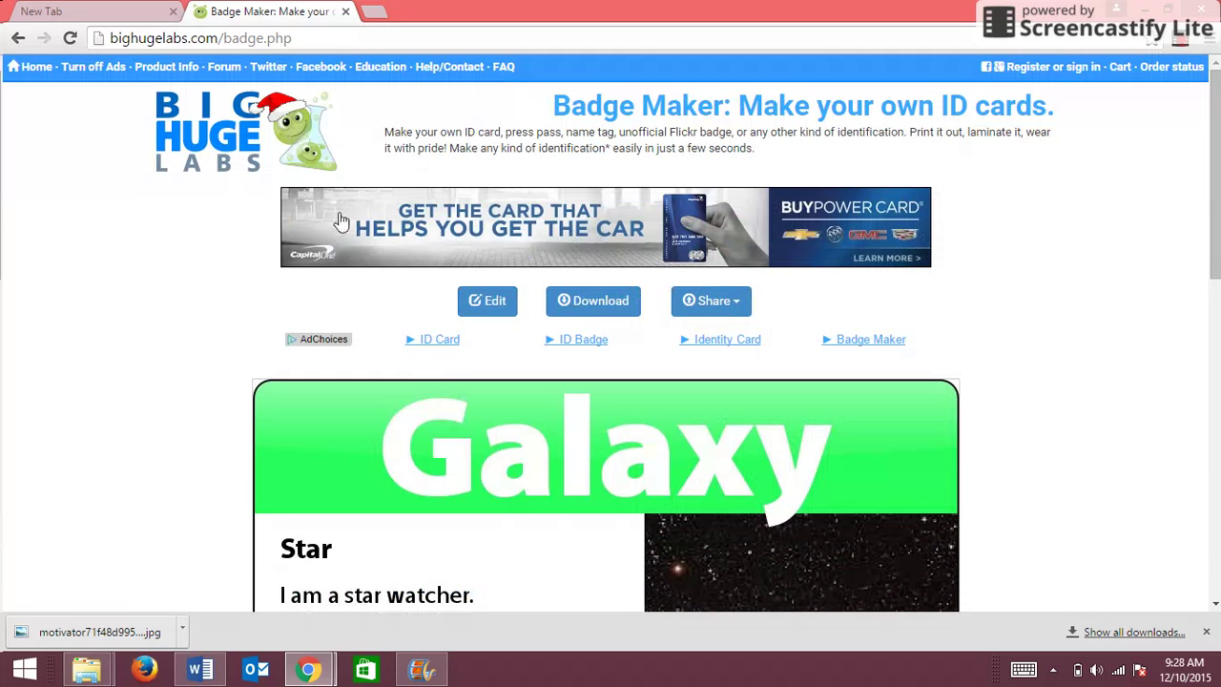
{"action": "left_click", "coordinate": [585, 315]}
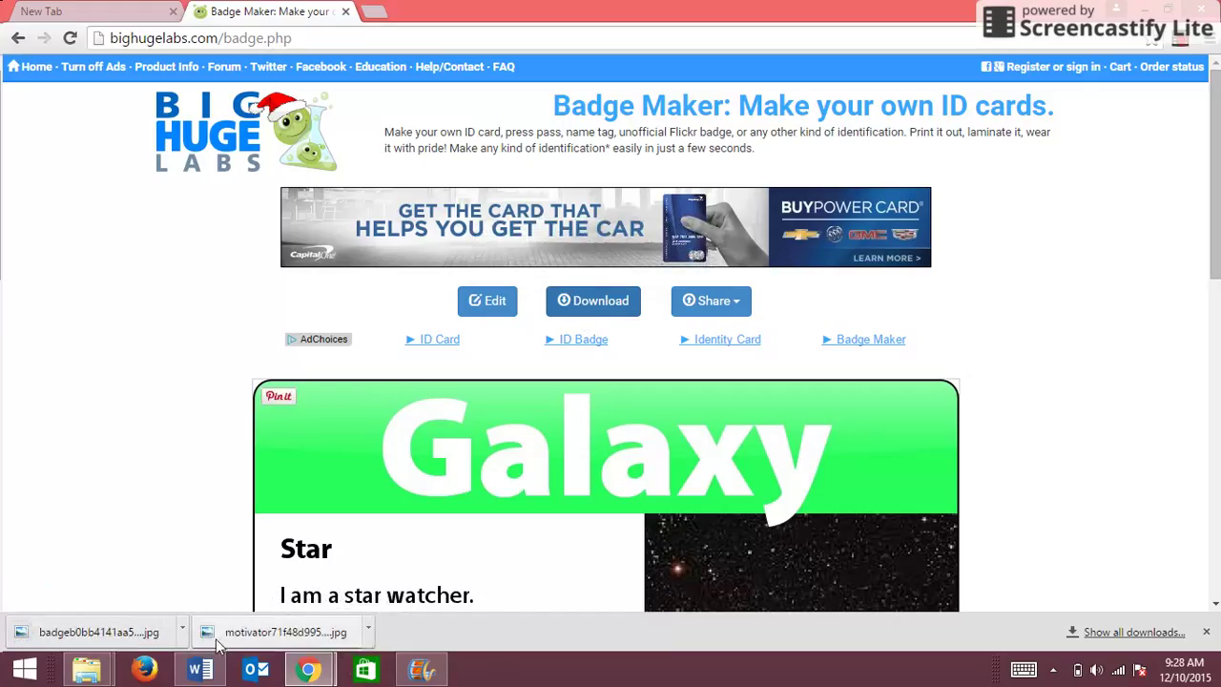
- Go back to the BigHugeLabs tool list and start the Magazine Cover maker
{"action": "left_click", "coordinate": [17, 38]}
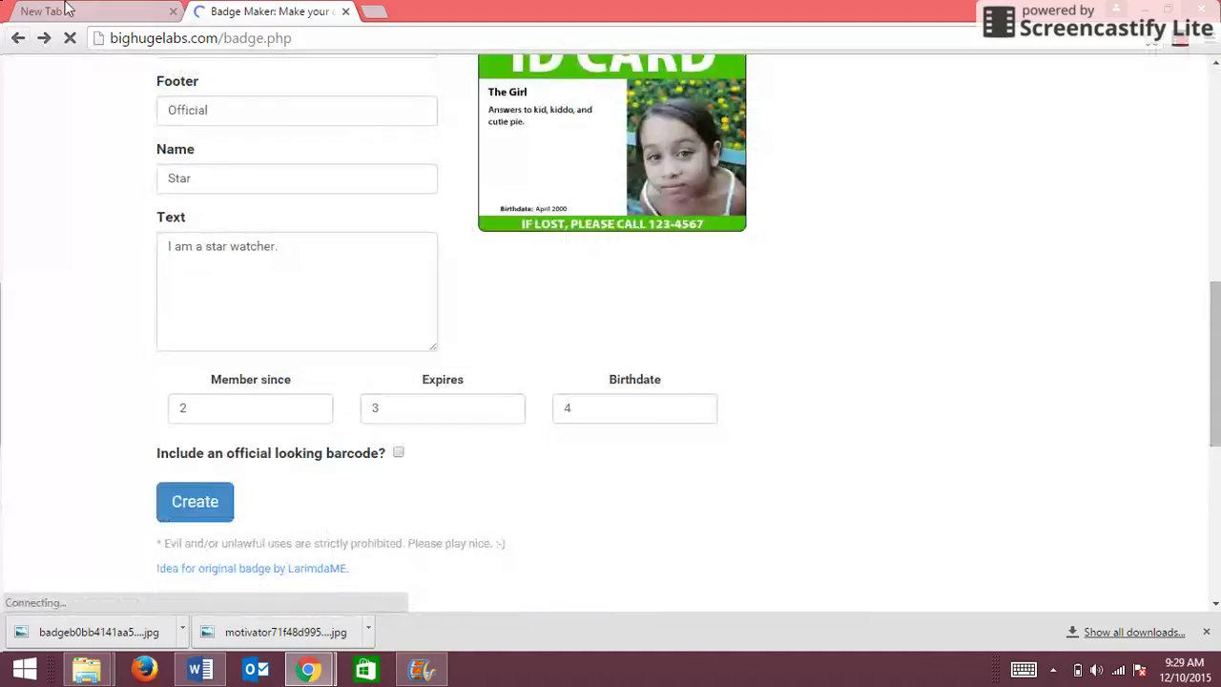
{"action": "left_click", "coordinate": [14, 38]}
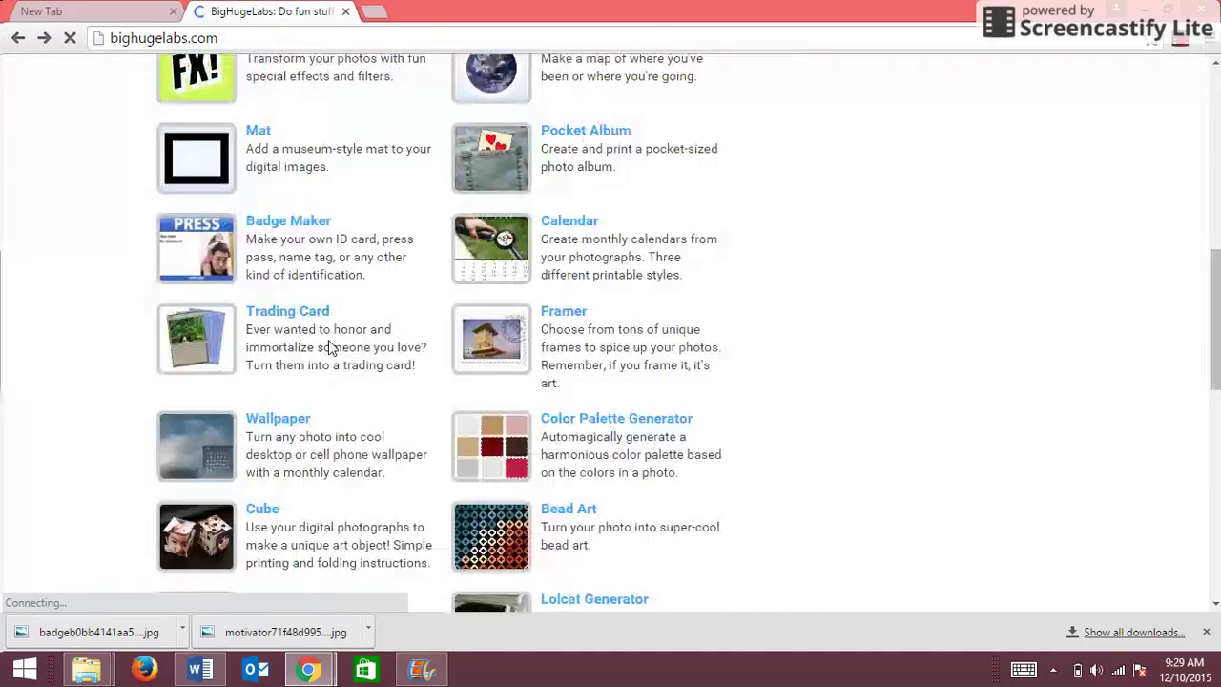
{"action": "scroll", "coordinate": [413, 386], "scroll_direction": "up", "scroll_amount": 1}
{"action": "scroll", "coordinate": [413, 387], "scroll_direction": "up", "scroll_amount": 1}
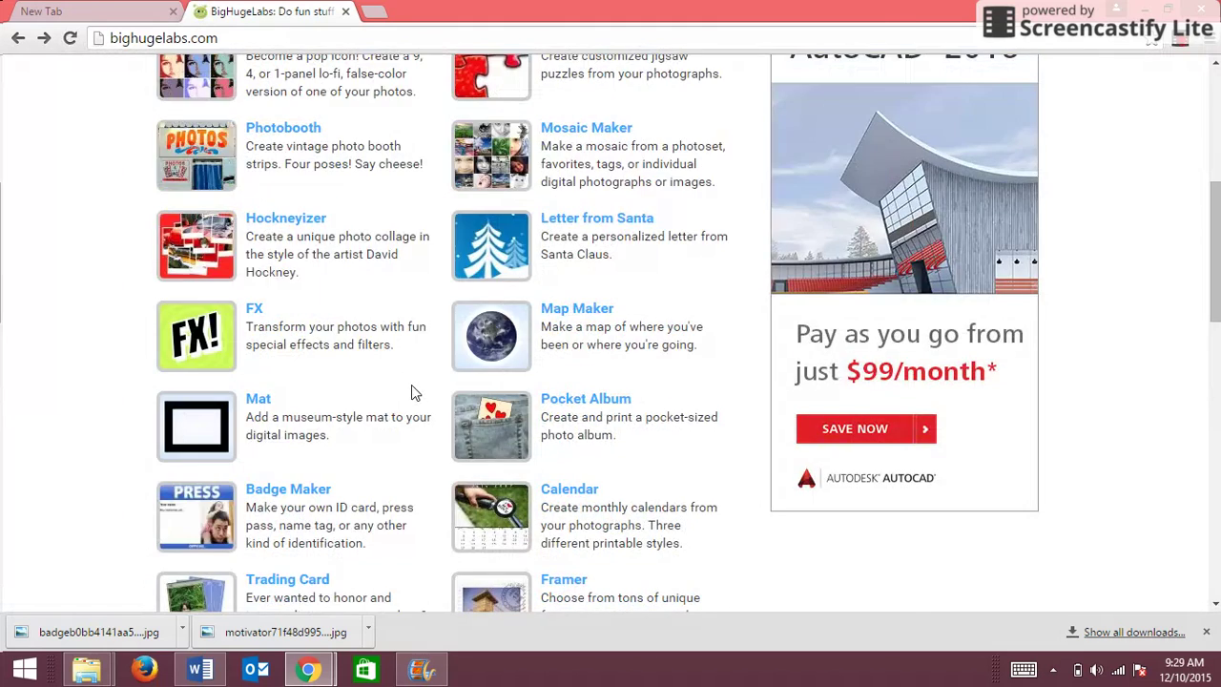
{"action": "scroll", "coordinate": [411, 386], "scroll_direction": "up", "scroll_amount": 1}
{"action": "scroll", "coordinate": [412, 387], "scroll_direction": "up", "scroll_amount": 1}
{"action": "scroll", "coordinate": [411, 391], "scroll_direction": "up", "scroll_amount": 1}
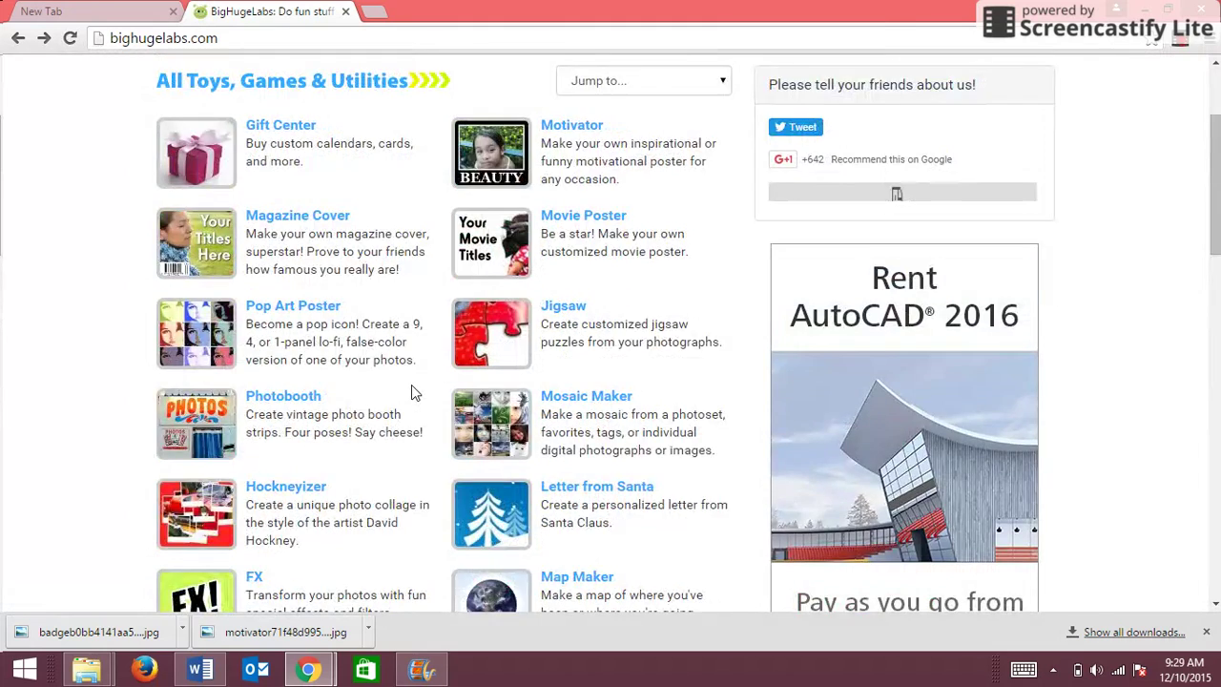
{"action": "scroll", "coordinate": [411, 391], "scroll_direction": "down", "scroll_amount": 2}
{"action": "scroll", "coordinate": [411, 391], "scroll_direction": "up", "scroll_amount": 2}
{"action": "left_click", "coordinate": [300, 217]}
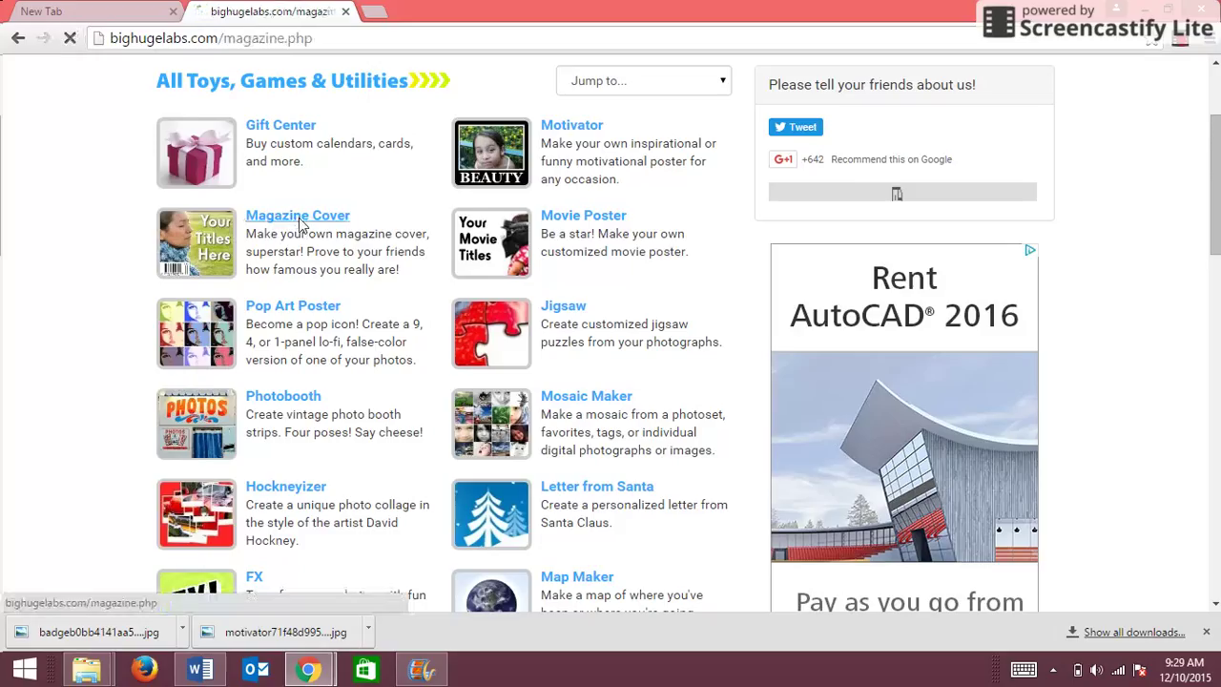
- Select the starfield photo download.jpg as the cover image
{"action": "left_click", "coordinate": [380, 392]}
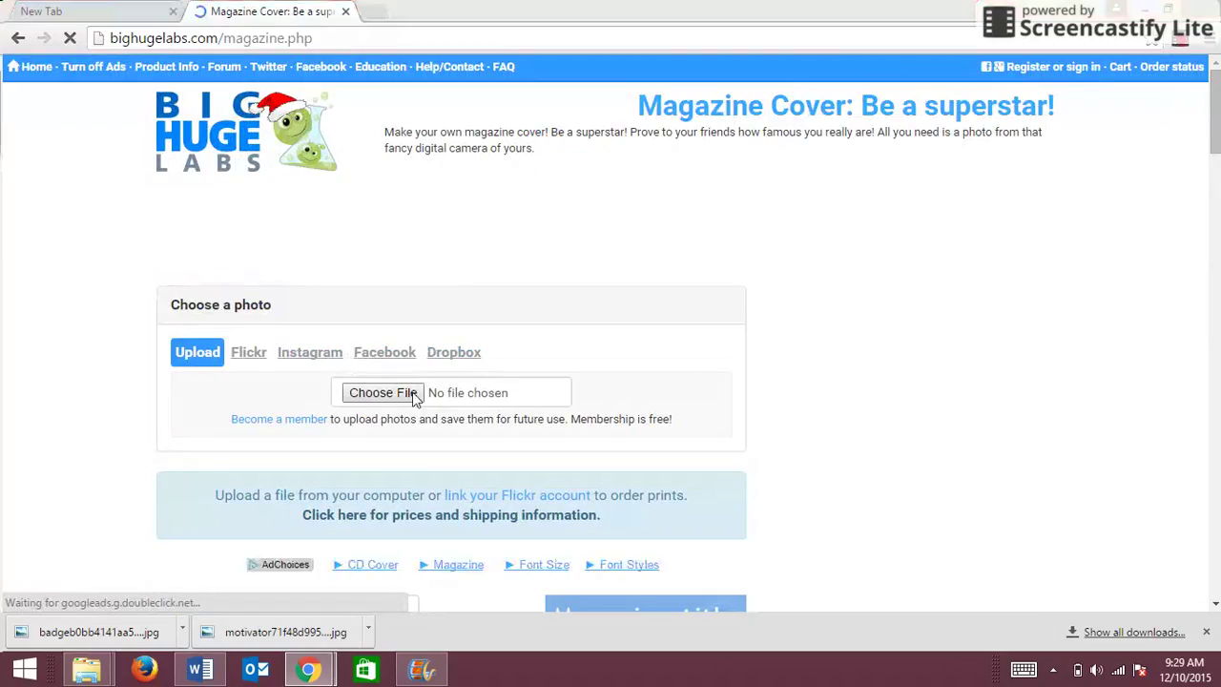
{"action": "left_click", "coordinate": [217, 143]}
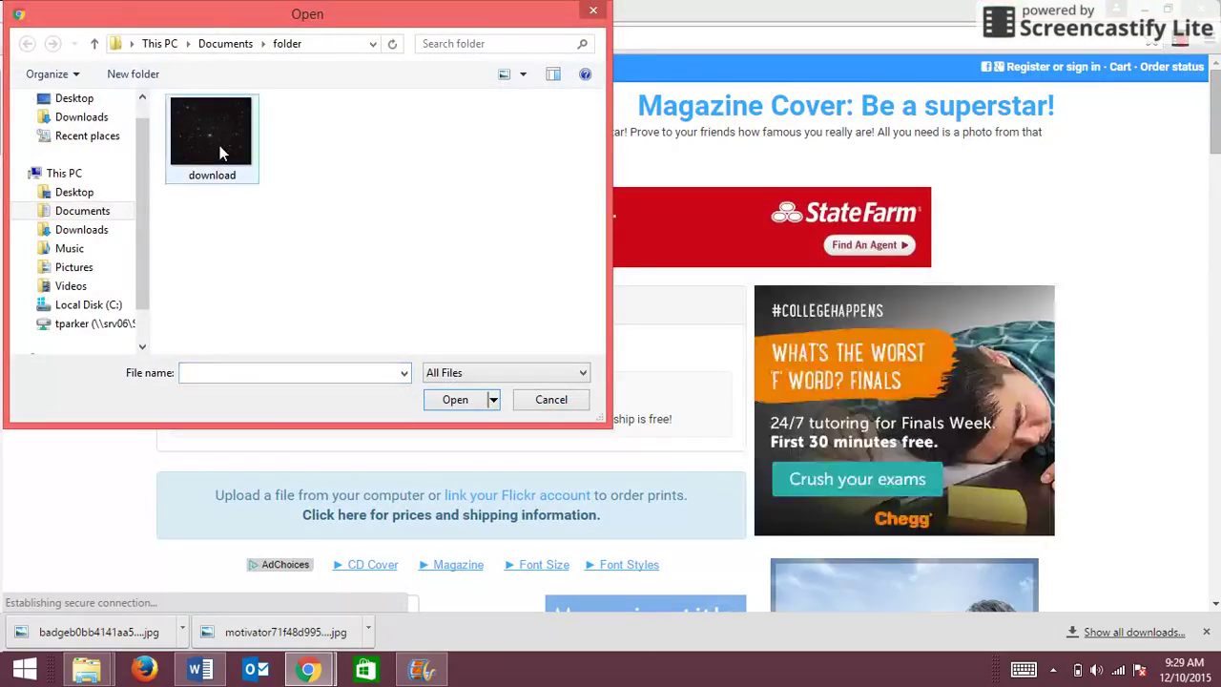
{"action": "left_click", "coordinate": [493, 400]}
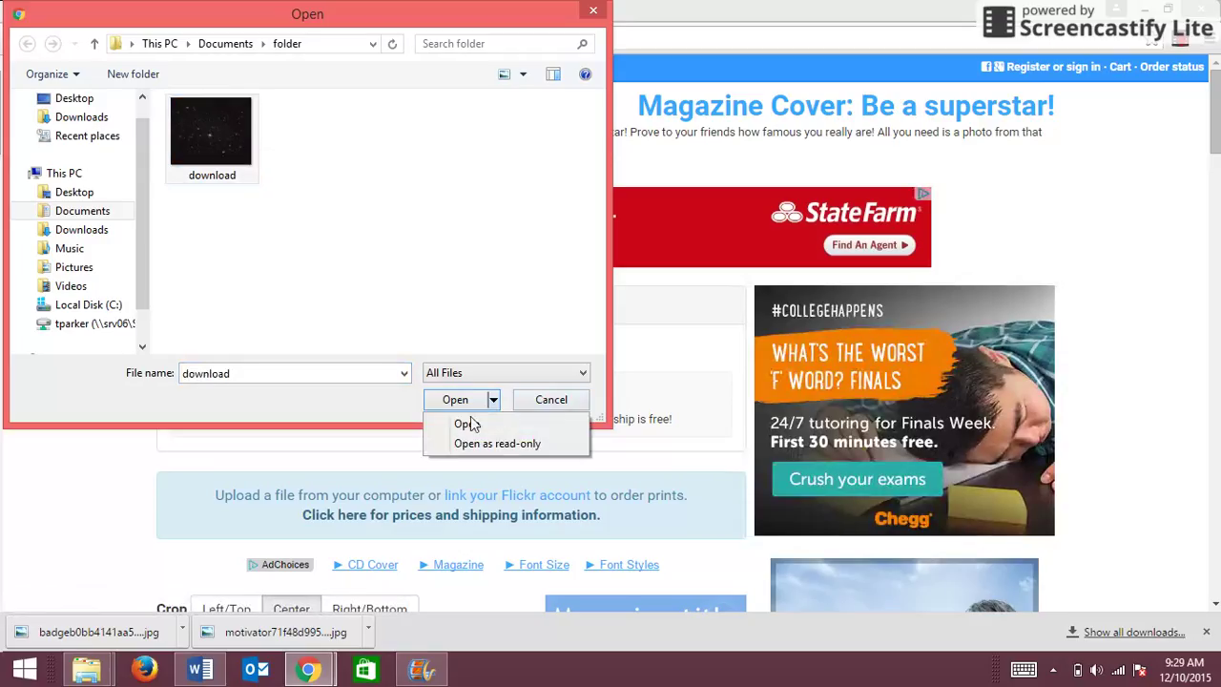
{"action": "left_click", "coordinate": [460, 424]}
{"action": "left_click", "coordinate": [457, 402]}
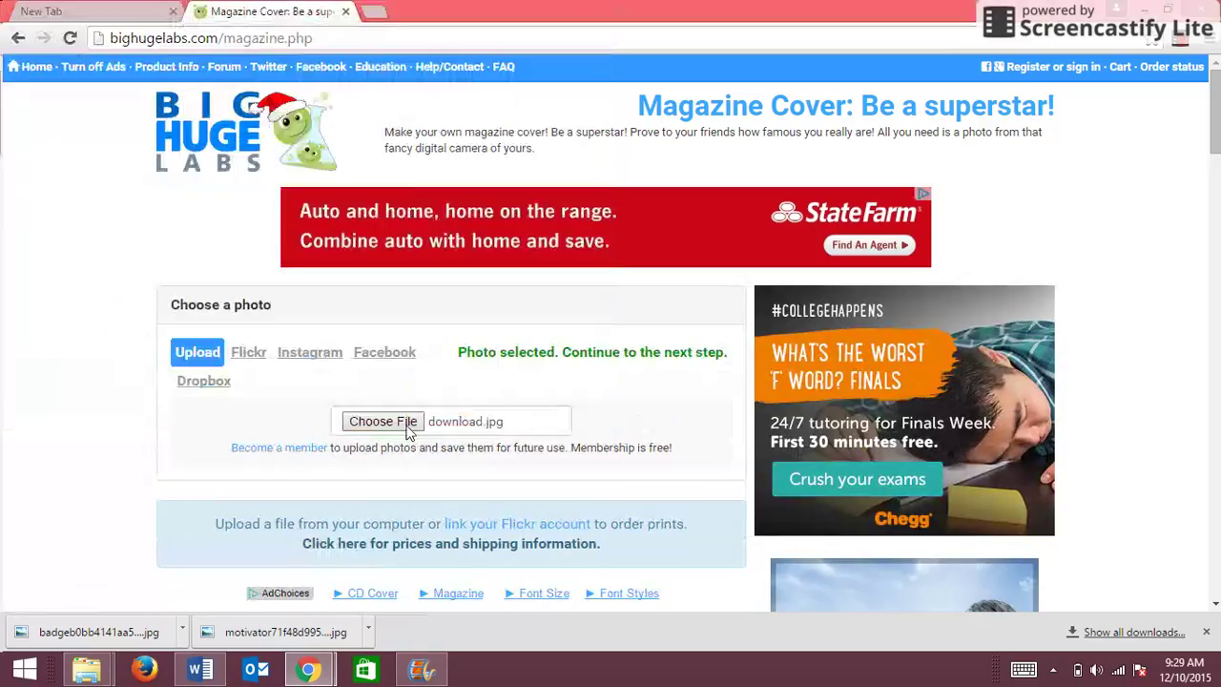
- Set the cover colours: yellow primary, dark magenta accent, pink accent line
{"action": "scroll", "coordinate": [493, 468], "scroll_direction": "down", "scroll_amount": 2}
{"action": "scroll", "coordinate": [494, 469], "scroll_direction": "down", "scroll_amount": 2}
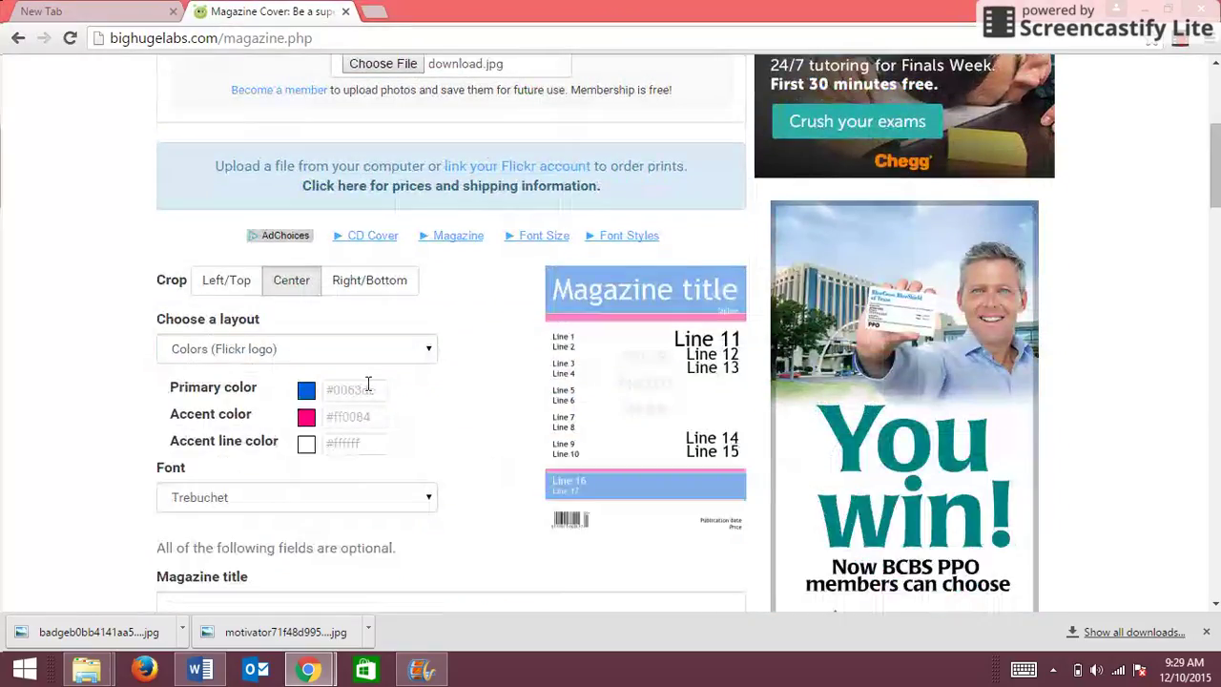
{"action": "left_click", "coordinate": [306, 420]}
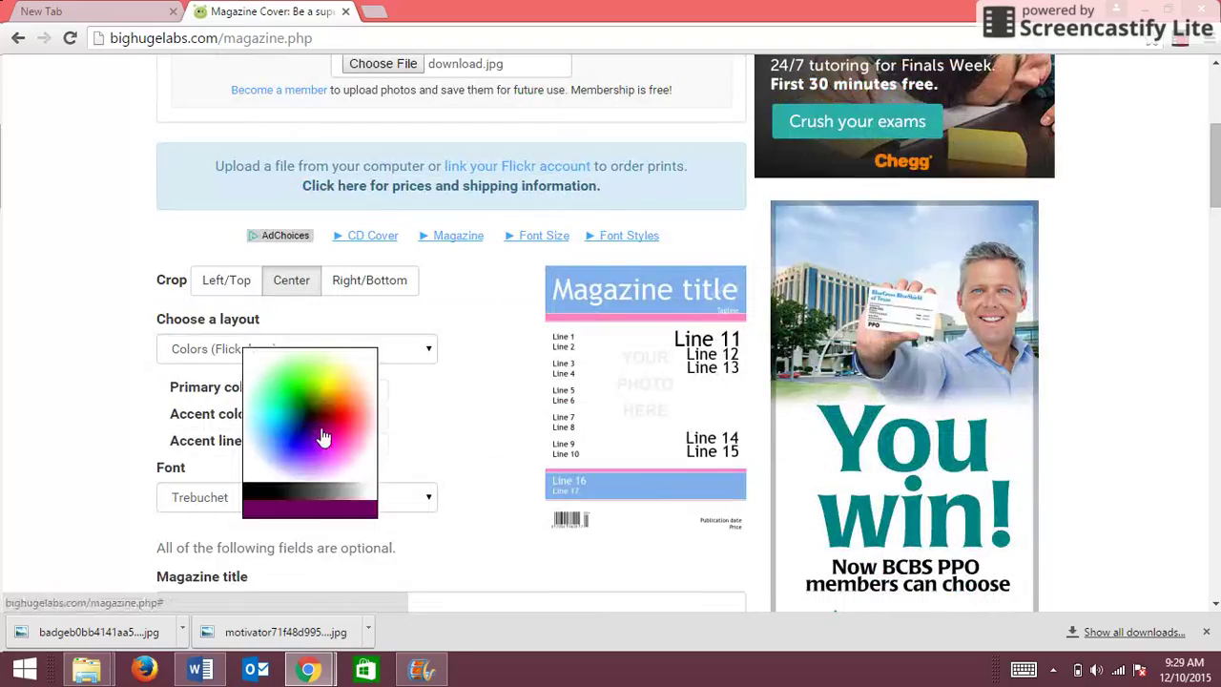
{"action": "left_click", "coordinate": [317, 434]}
{"action": "left_click", "coordinate": [301, 397]}
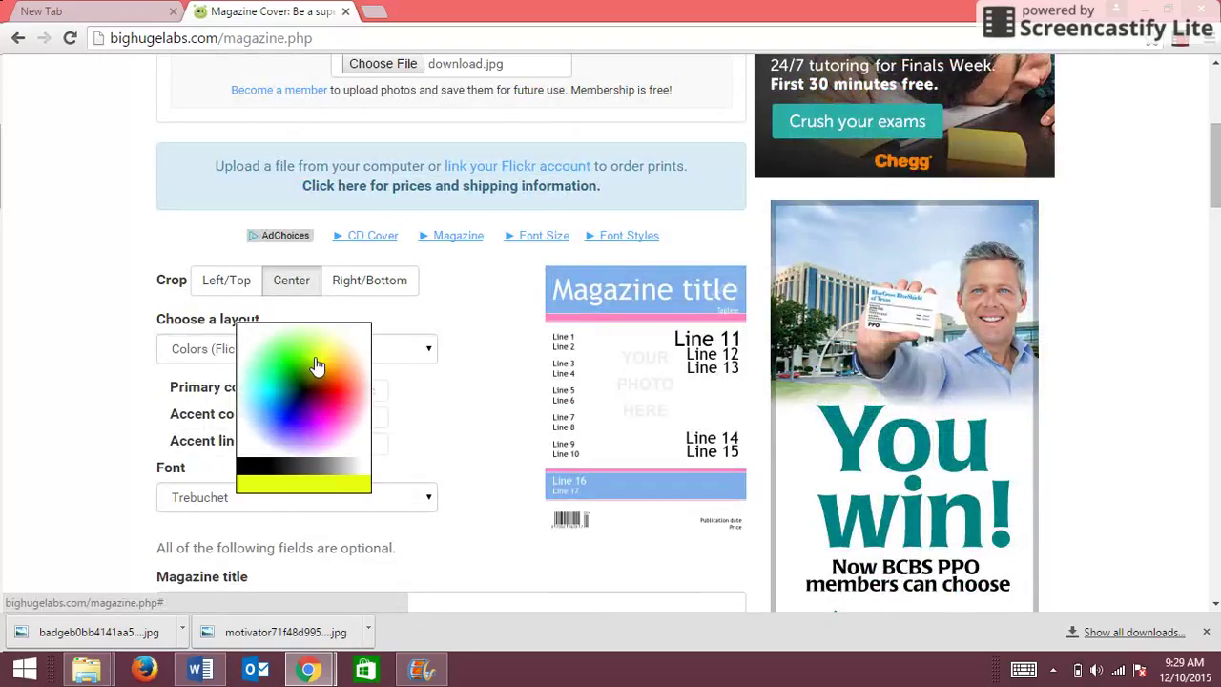
{"action": "left_click", "coordinate": [319, 362]}
{"action": "scroll", "coordinate": [332, 424], "scroll_direction": "down", "scroll_amount": 2}
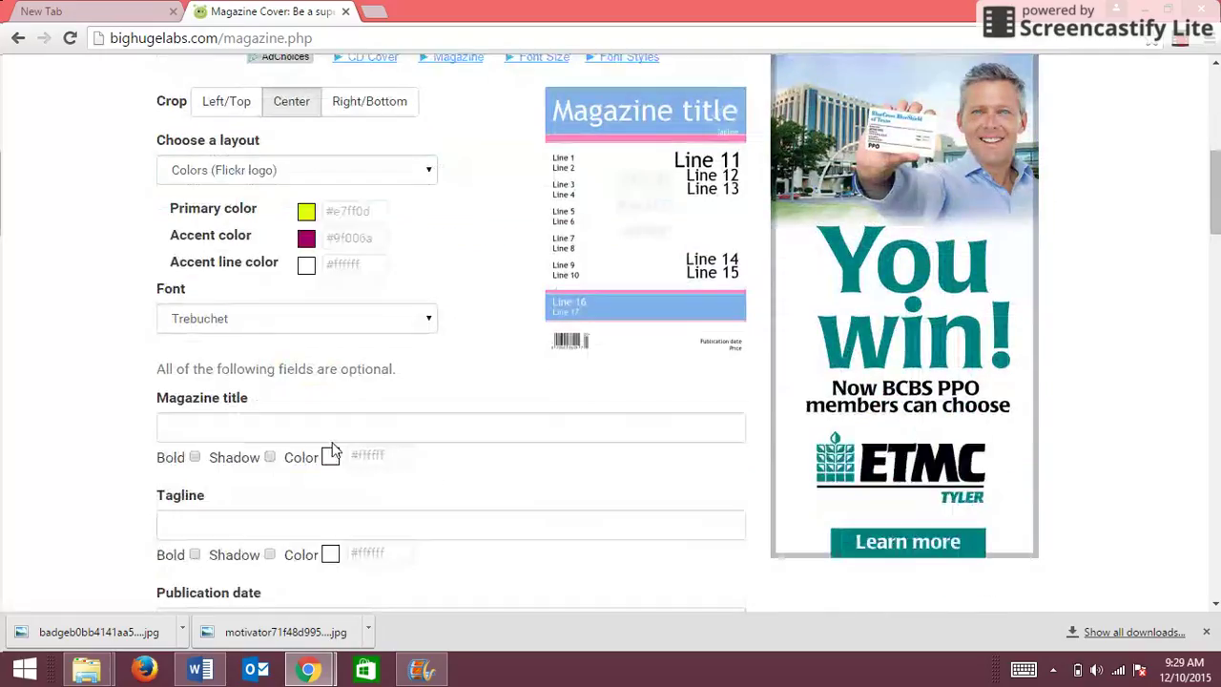
{"action": "left_click", "coordinate": [307, 266]}
{"action": "left_click", "coordinate": [332, 305]}
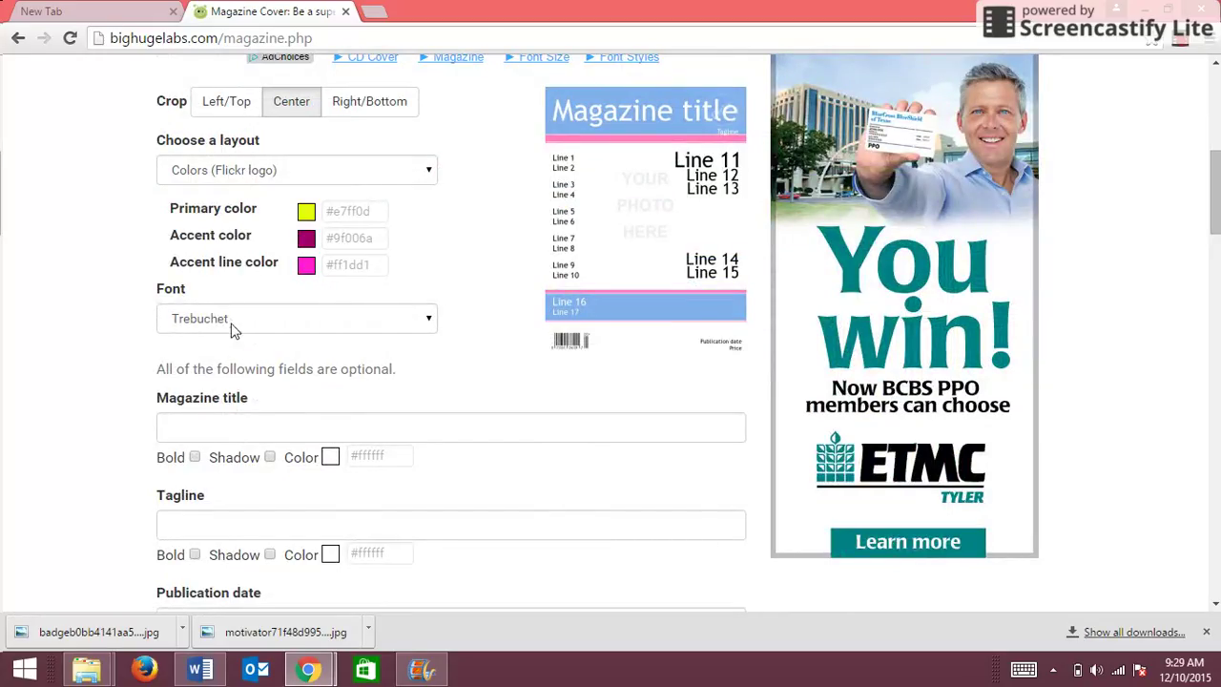
- Set the cover font to Arial
{"action": "left_click", "coordinate": [429, 325]}
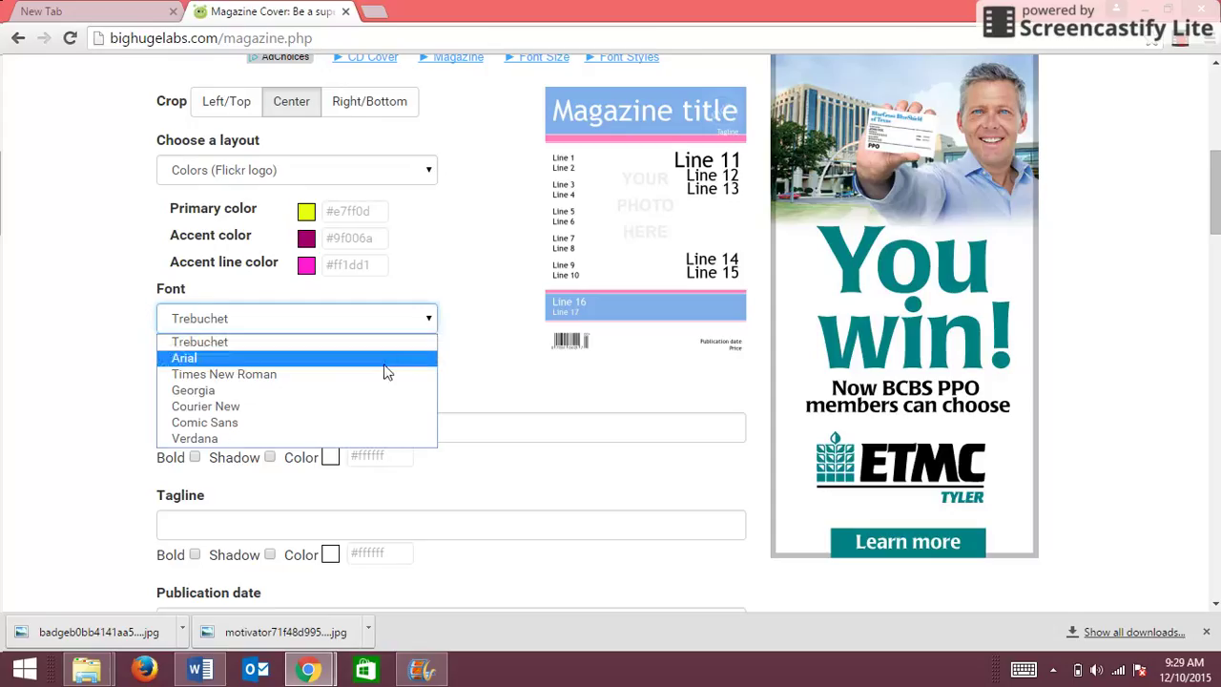
{"action": "left_click", "coordinate": [336, 380]}
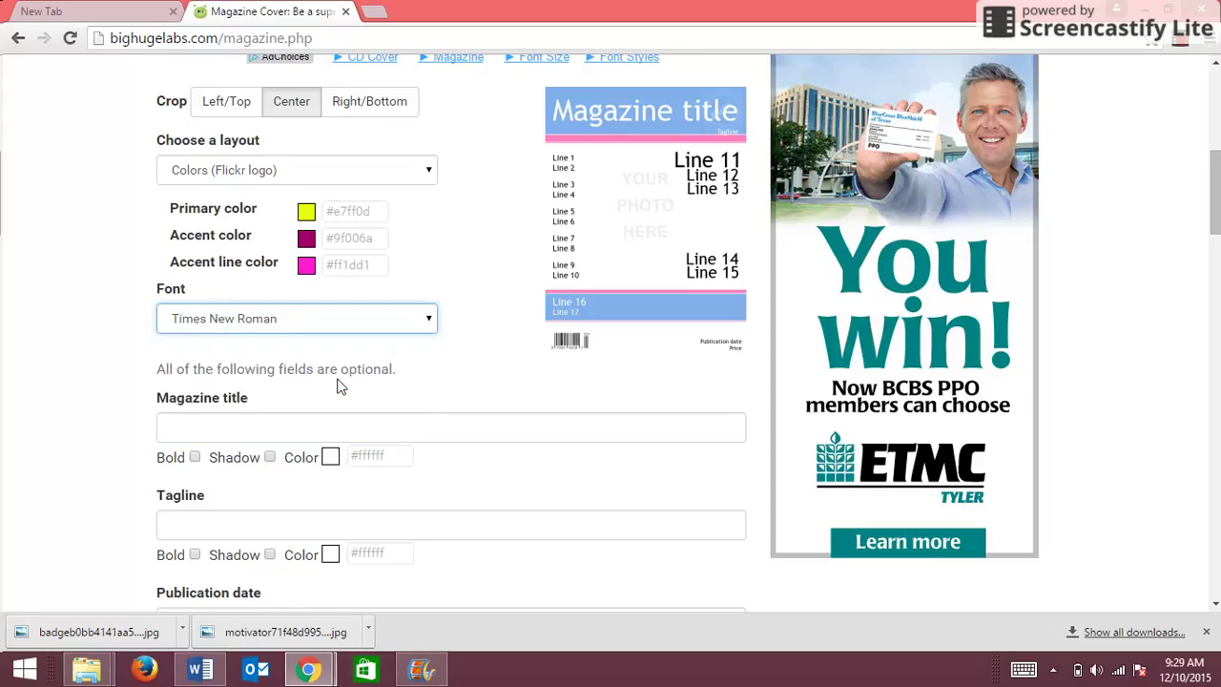
{"action": "left_click", "coordinate": [301, 317]}
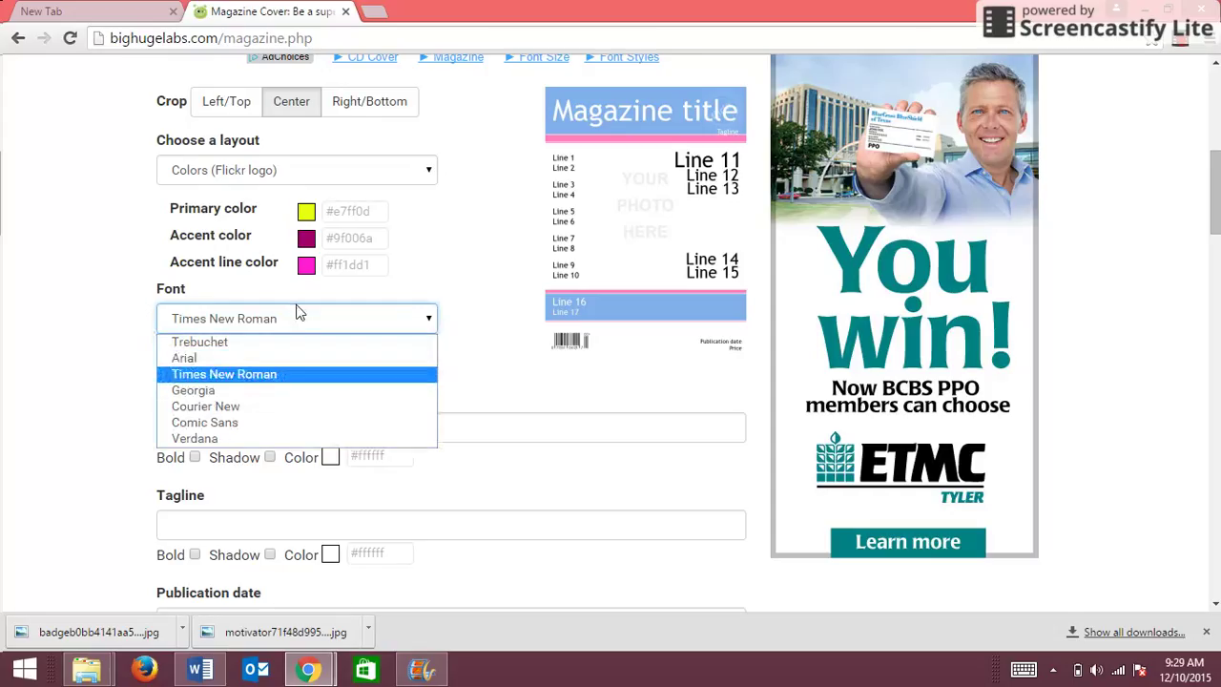
{"action": "left_click", "coordinate": [287, 357]}
- Enter magazine title 'Galaxy', tagline 'Stars' and publication date 1234
{"action": "scroll", "coordinate": [307, 434], "scroll_direction": "down", "scroll_amount": 1}
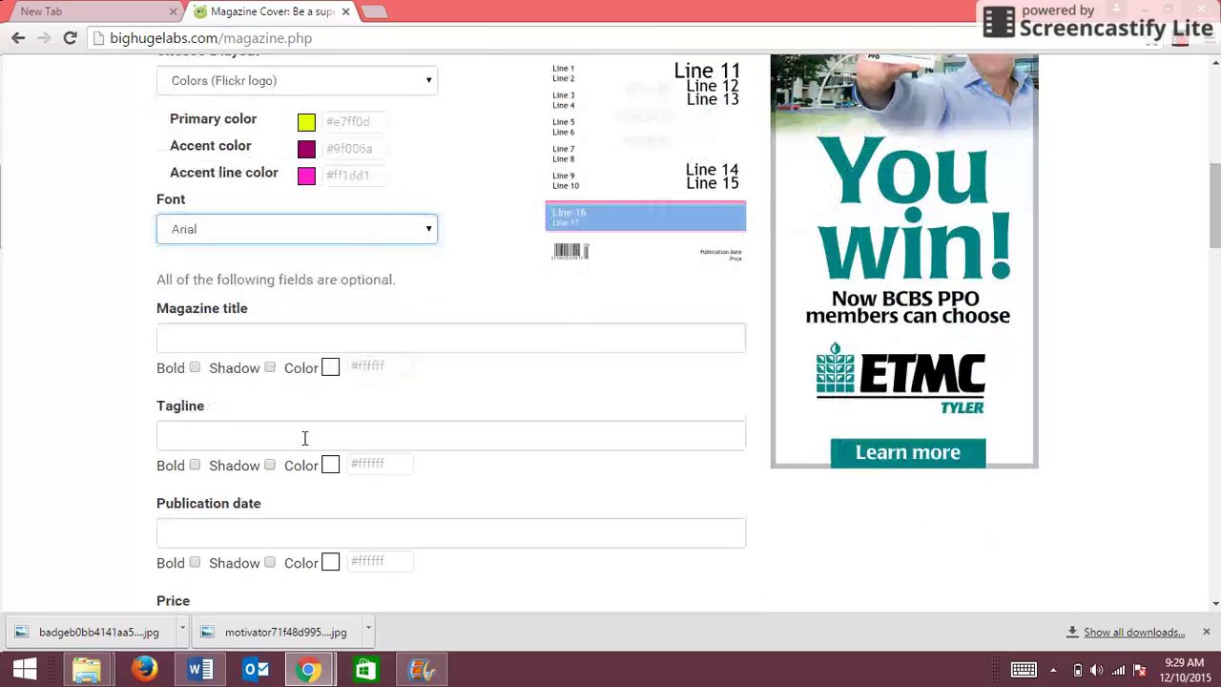
{"action": "left_click", "coordinate": [249, 335]}
{"action": "type", "text": "S"}
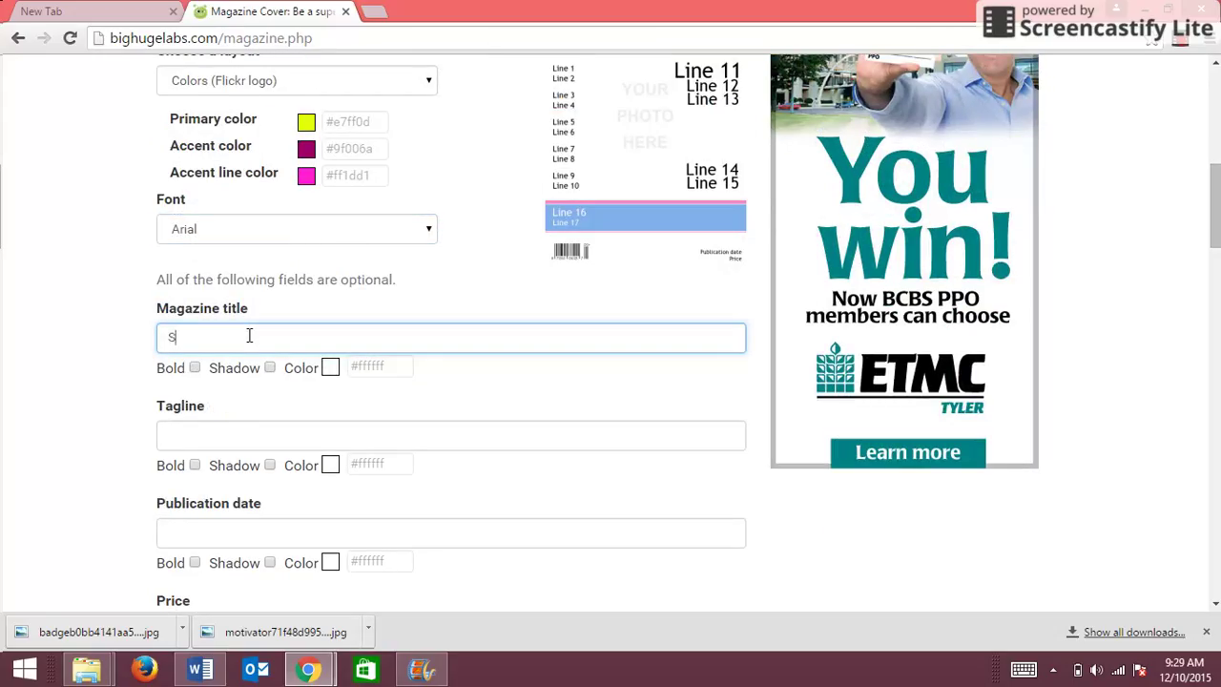
{"action": "type", "text": "chool"}
{"action": "key", "text": "BackSpace"}
{"action": "key", "text": "BackSpace"}
{"action": "key", "text": "BackSpace"}
{"action": "type", "text": "Galaxy"}
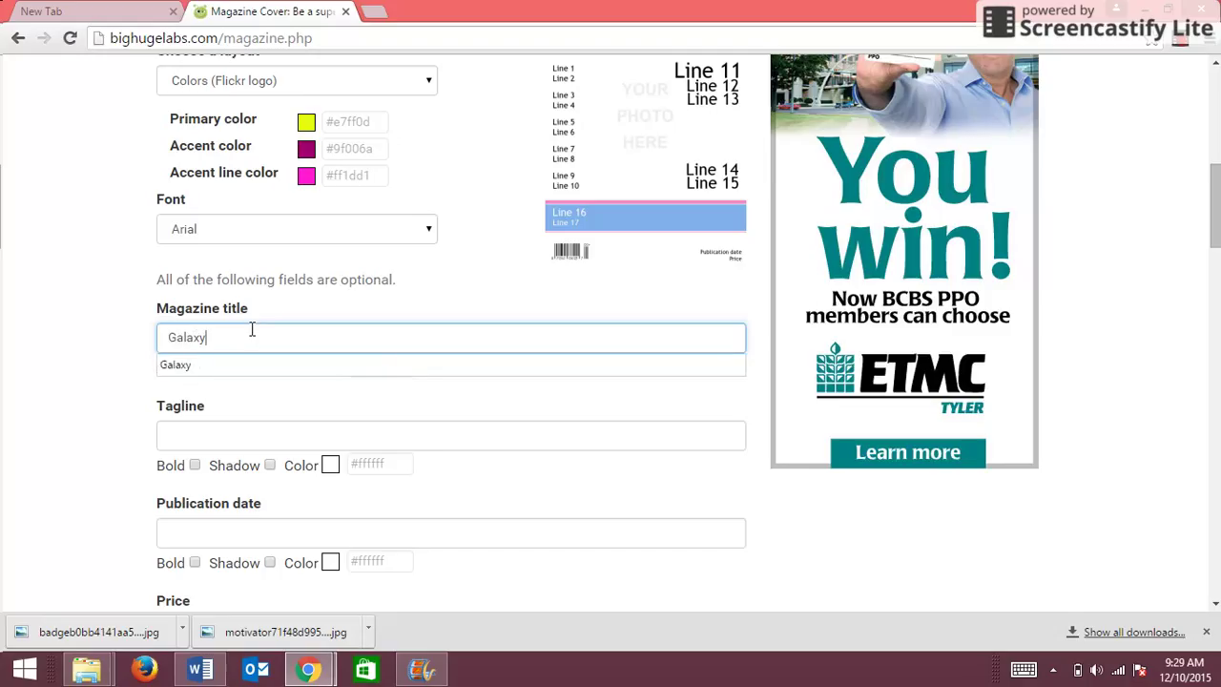
{"action": "left_click", "coordinate": [276, 446]}
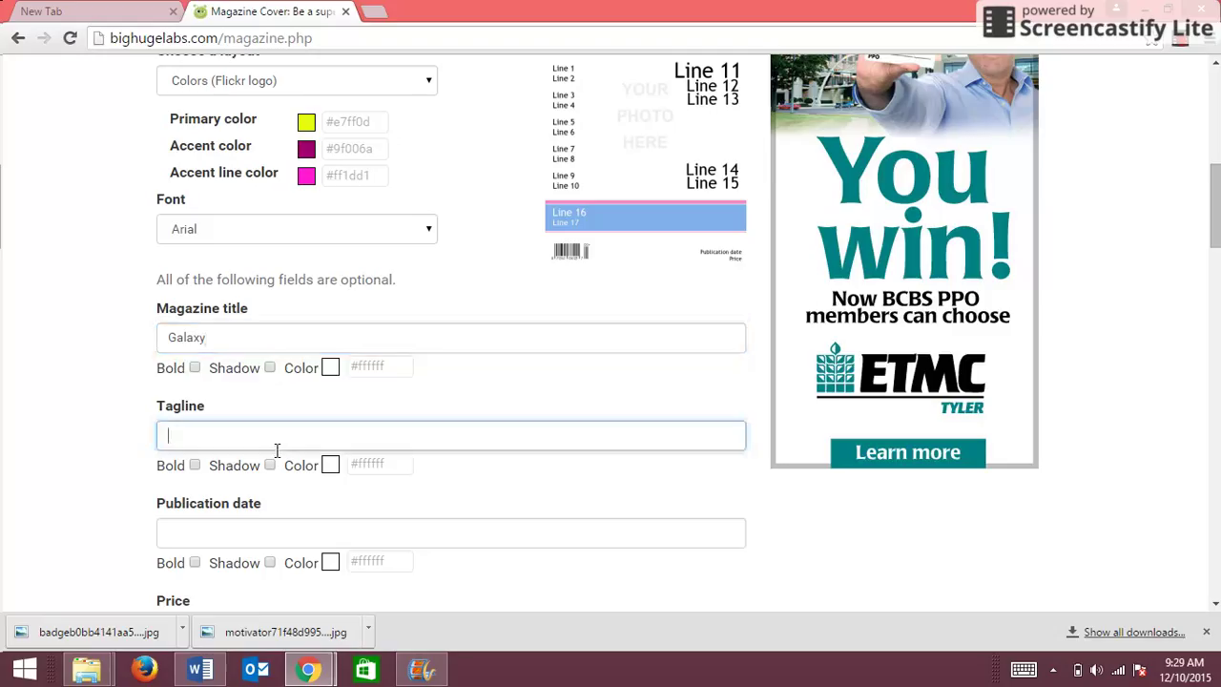
{"action": "type", "text": "Stars"}
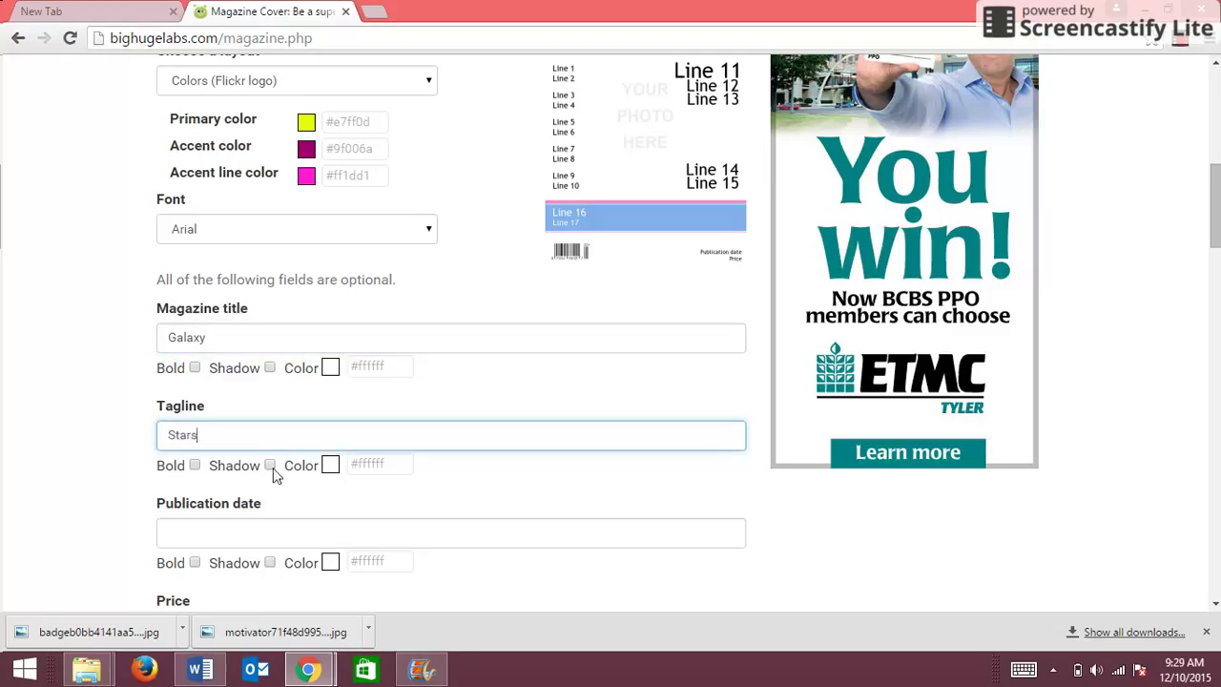
{"action": "scroll", "coordinate": [454, 601], "scroll_direction": "down", "scroll_amount": 1}
{"action": "left_click", "coordinate": [274, 442]}
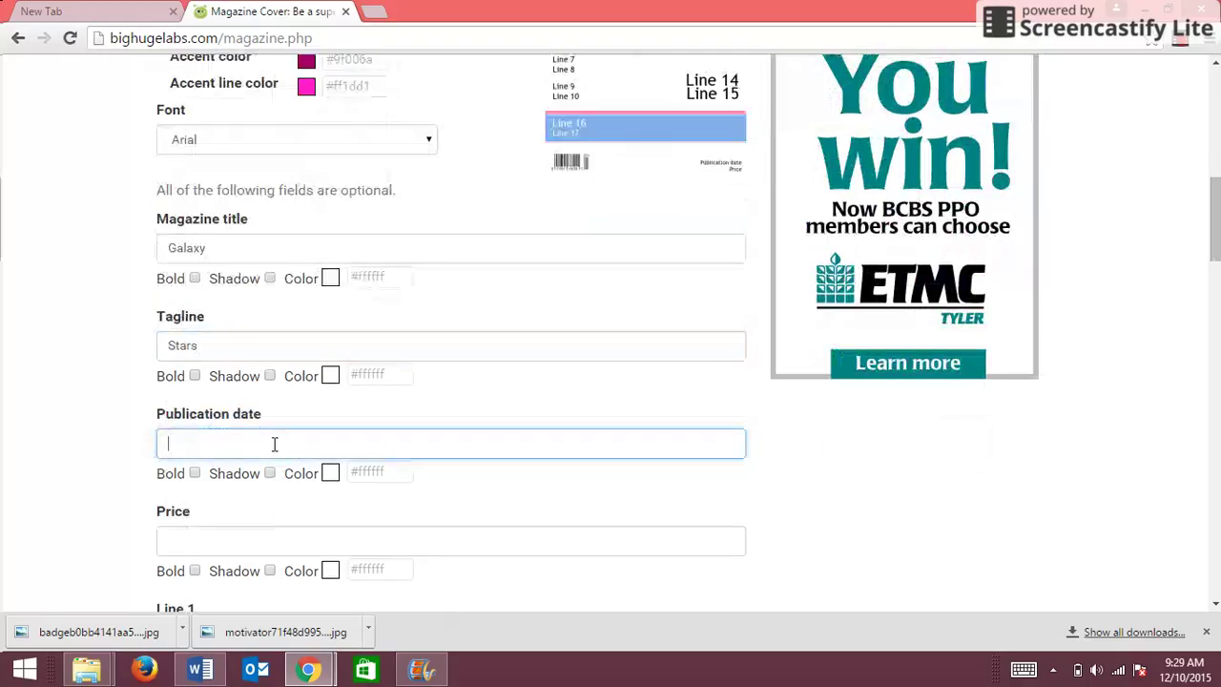
{"action": "type", "text": "12"}
{"action": "type", "text": "34"}
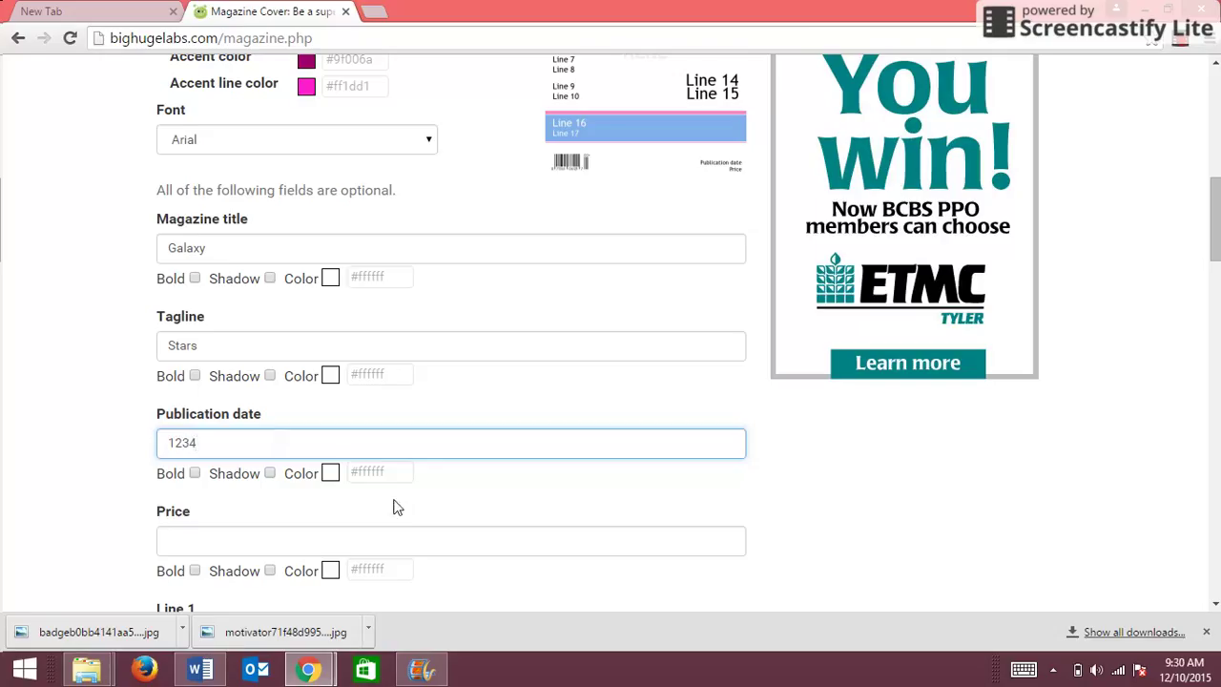
- Set the cover price to $12
{"action": "scroll", "coordinate": [397, 508], "scroll_direction": "down", "scroll_amount": 1}
{"action": "left_click", "coordinate": [339, 456]}
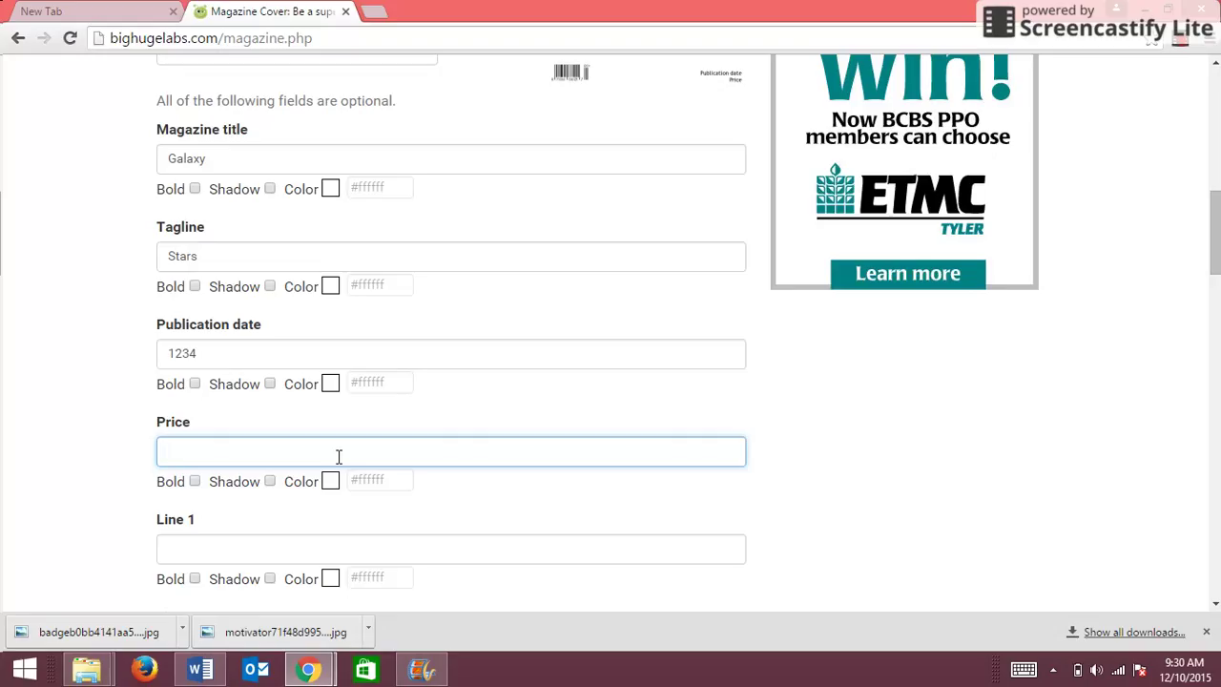
{"action": "type", "text": "!@"}
{"action": "key", "text": "BackSpace"}
{"action": "type", "text": "$12"}
- Fill cover lines 1–4 with 'hey', 'hey', 'hi', 'hi'
{"action": "left_click", "coordinate": [331, 540]}
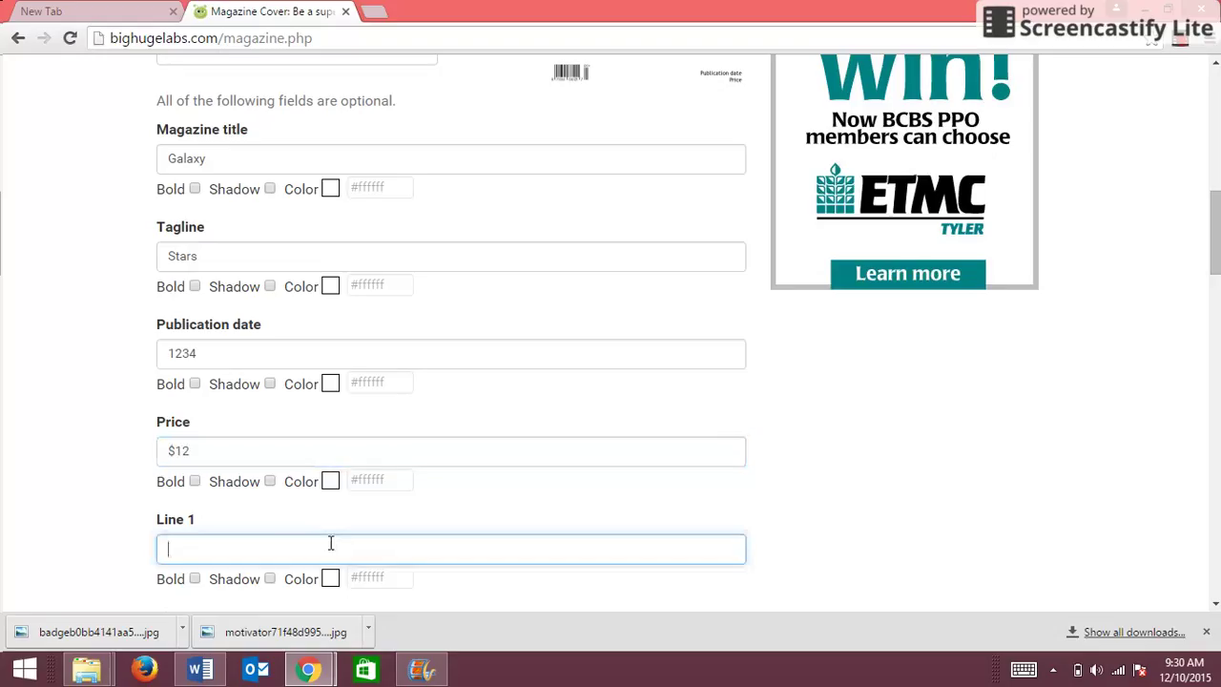
{"action": "type", "text": "hey"}
{"action": "scroll", "coordinate": [398, 568], "scroll_direction": "down", "scroll_amount": 2}
{"action": "left_click", "coordinate": [358, 462]}
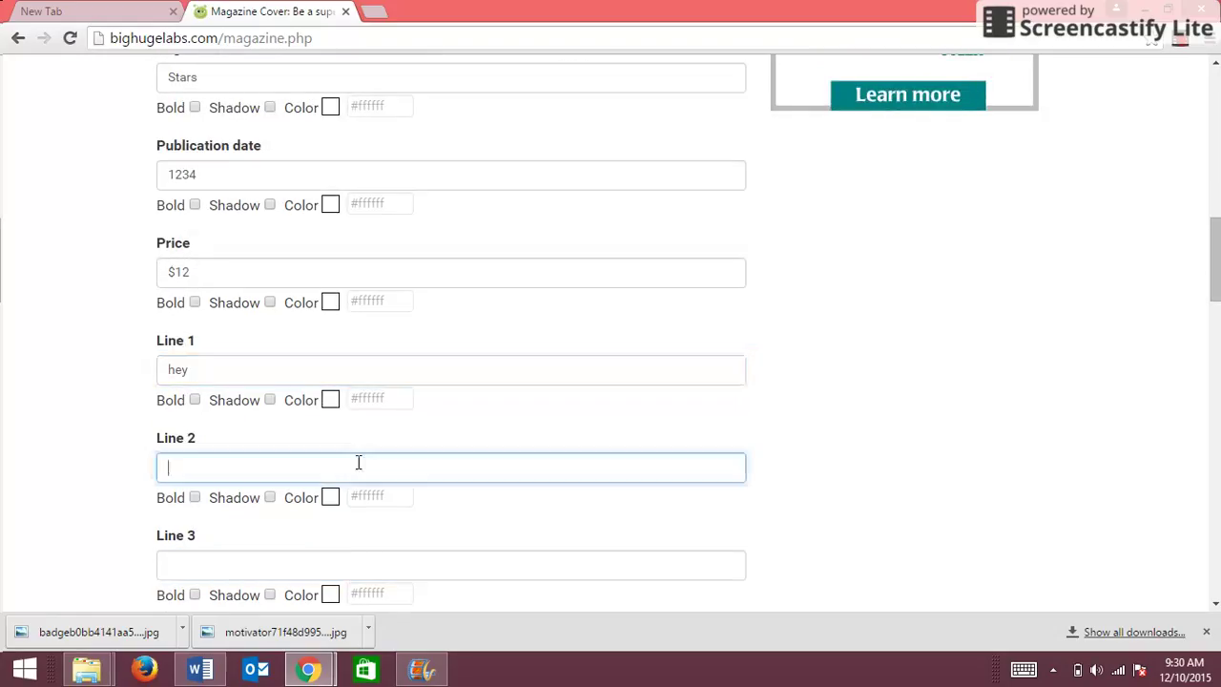
{"action": "type", "text": "hey"}
{"action": "left_click", "coordinate": [361, 564]}
{"action": "type", "text": "hi"}
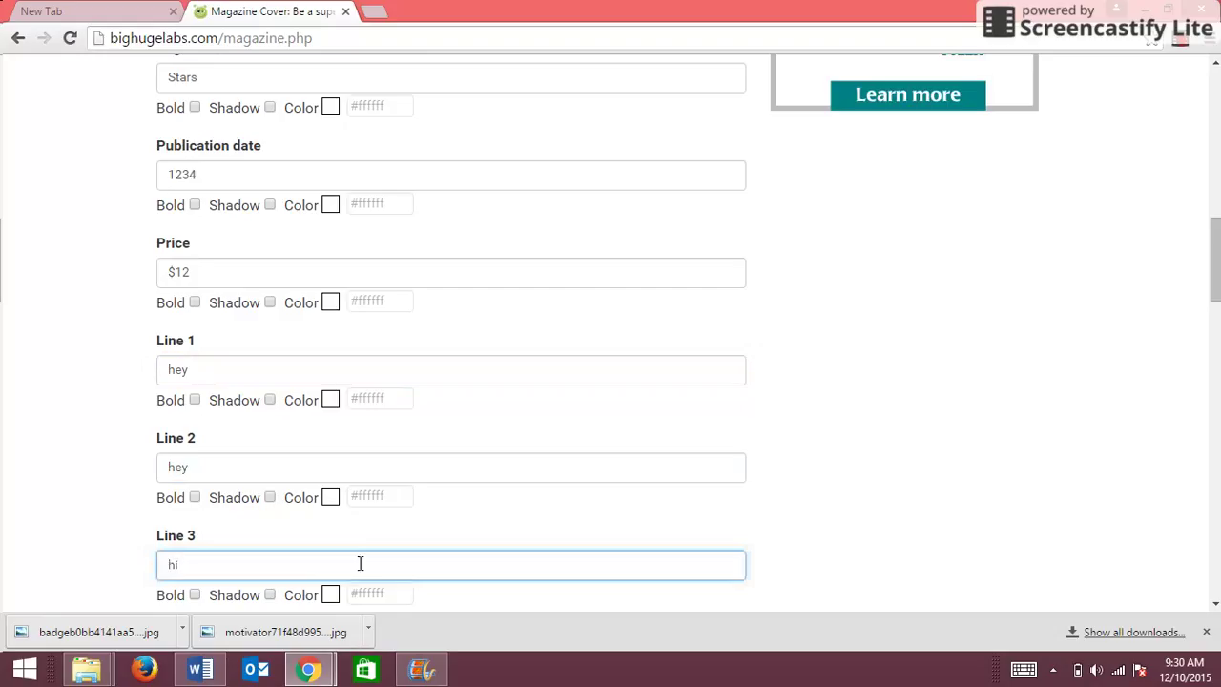
{"action": "scroll", "coordinate": [310, 536], "scroll_direction": "down", "scroll_amount": 2}
{"action": "left_click", "coordinate": [277, 486]}
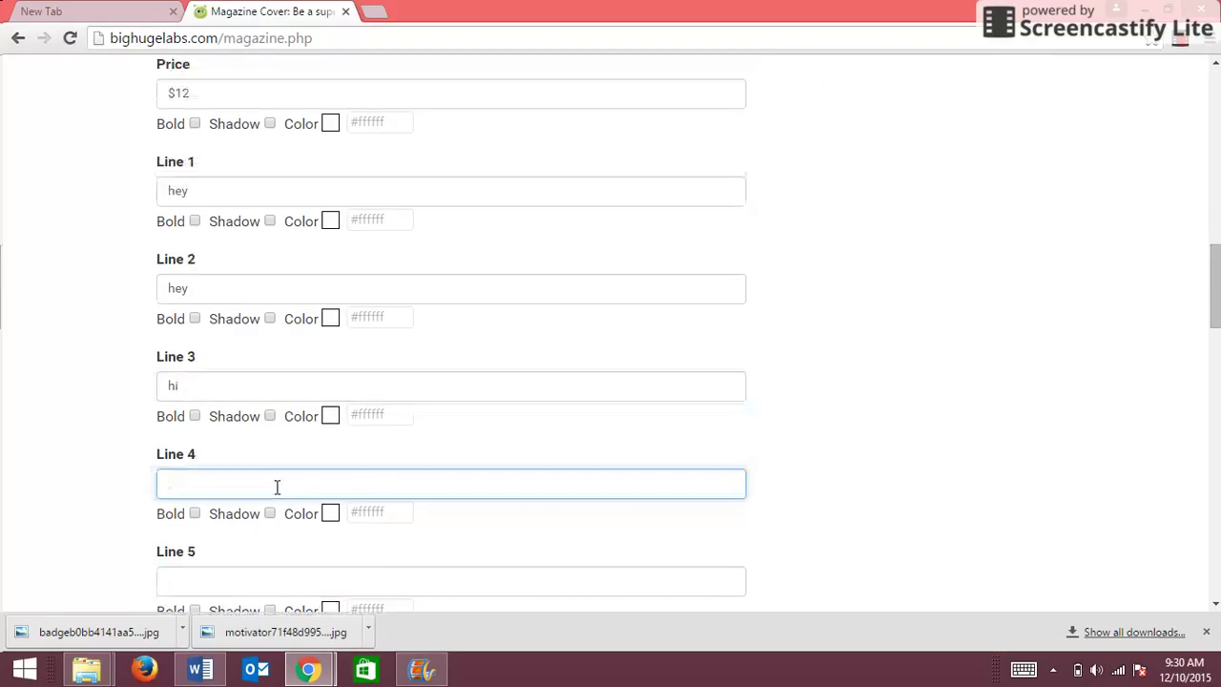
{"action": "type", "text": "hi"}
{"action": "scroll", "coordinate": [622, 613], "scroll_direction": "down", "scroll_amount": 3}
{"action": "scroll", "coordinate": [624, 613], "scroll_direction": "down", "scroll_amount": 5}
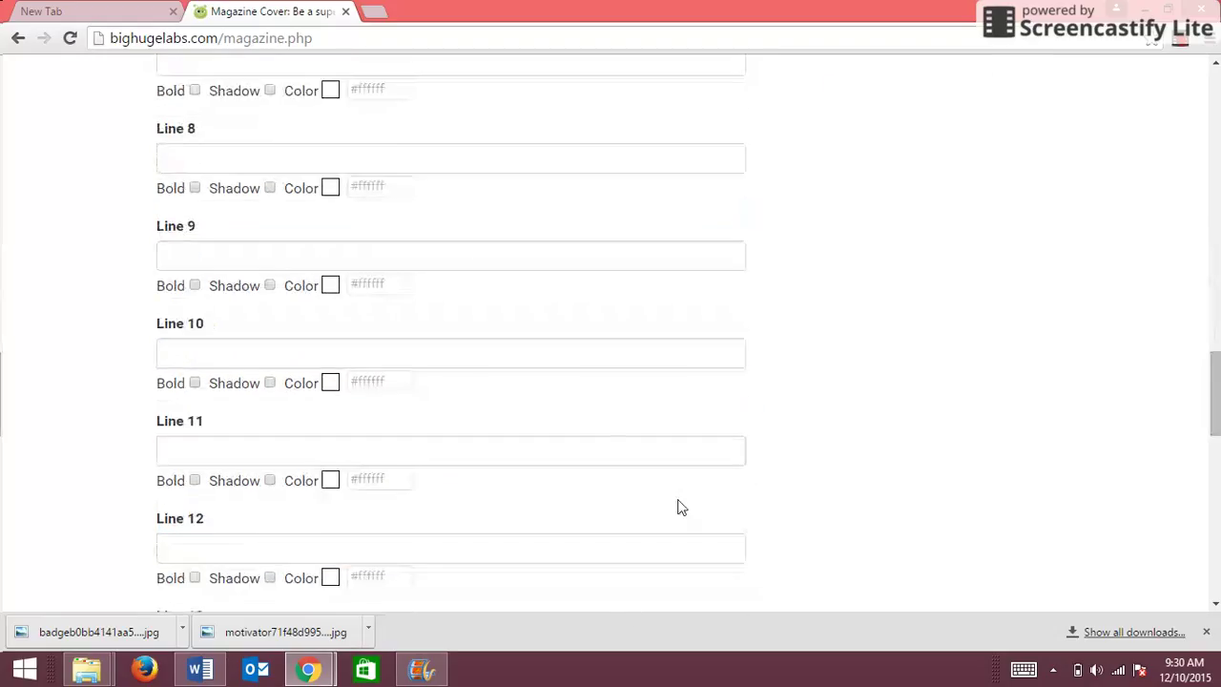
{"action": "scroll", "coordinate": [678, 504], "scroll_direction": "down", "scroll_amount": 3}
{"action": "scroll", "coordinate": [678, 505], "scroll_direction": "down", "scroll_amount": 5}
{"action": "scroll", "coordinate": [673, 489], "scroll_direction": "down", "scroll_amount": 4}
{"action": "scroll", "coordinate": [674, 428], "scroll_direction": "up", "scroll_amount": 5}
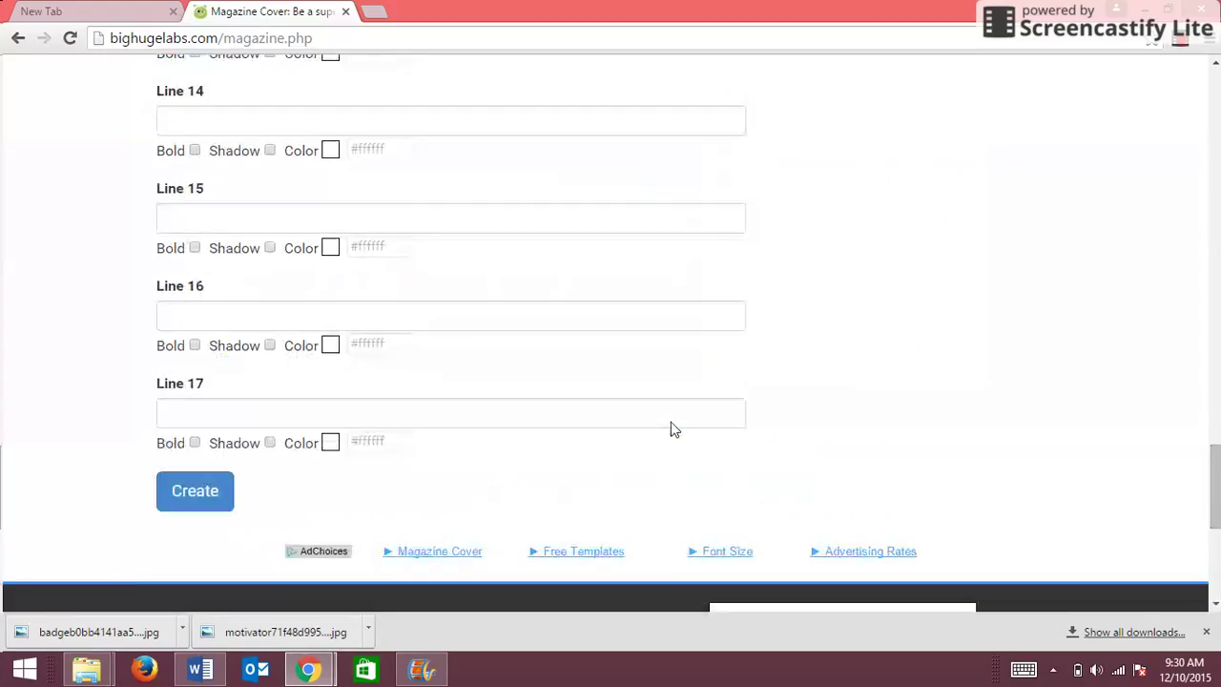
{"action": "scroll", "coordinate": [581, 357], "scroll_direction": "up", "scroll_amount": 1}
- Create the Galaxy magazine cover, review it, and return to its settings form
{"action": "left_click", "coordinate": [218, 579]}
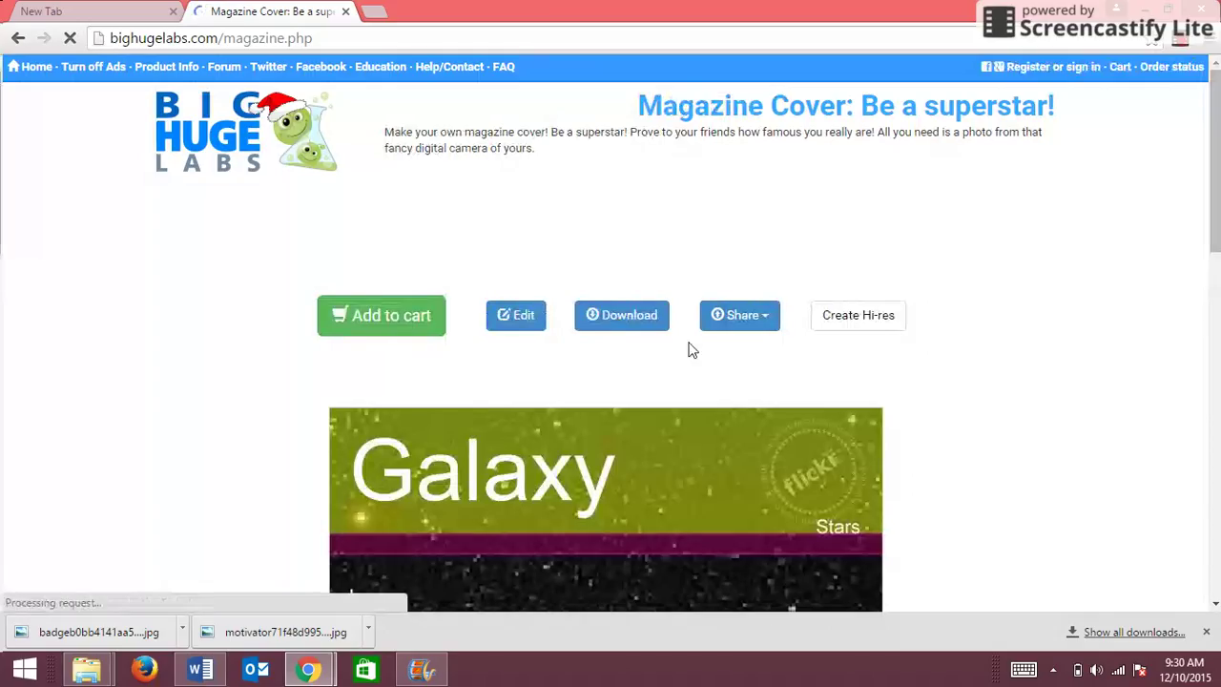
{"action": "scroll", "coordinate": [605, 388], "scroll_direction": "down", "scroll_amount": 2}
{"action": "scroll", "coordinate": [603, 384], "scroll_direction": "down", "scroll_amount": 4}
{"action": "scroll", "coordinate": [602, 385], "scroll_direction": "down", "scroll_amount": 1}
{"action": "scroll", "coordinate": [605, 389], "scroll_direction": "up", "scroll_amount": 5}
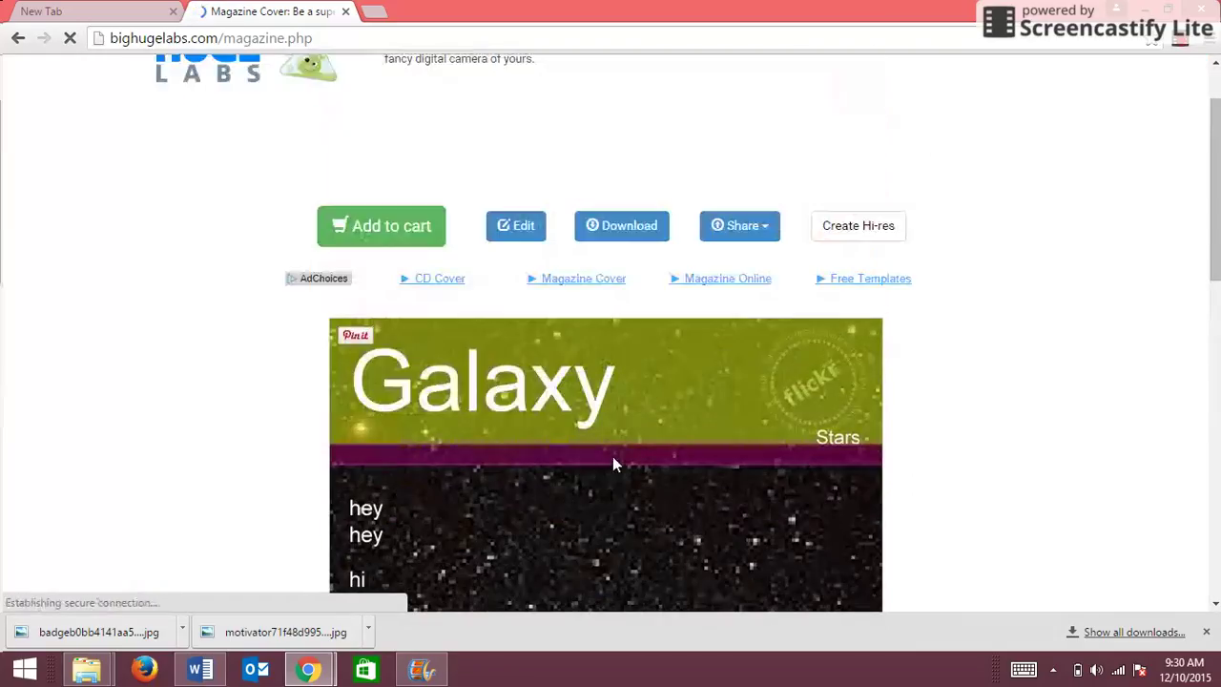
{"action": "left_click", "coordinate": [17, 42]}
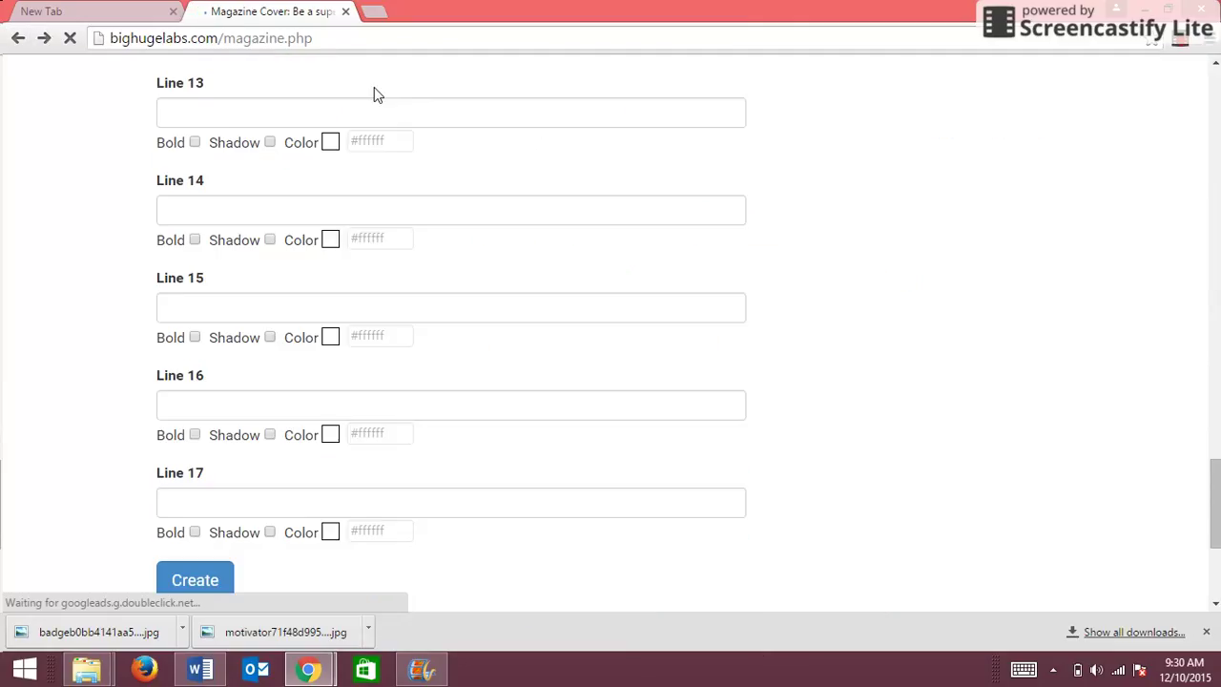